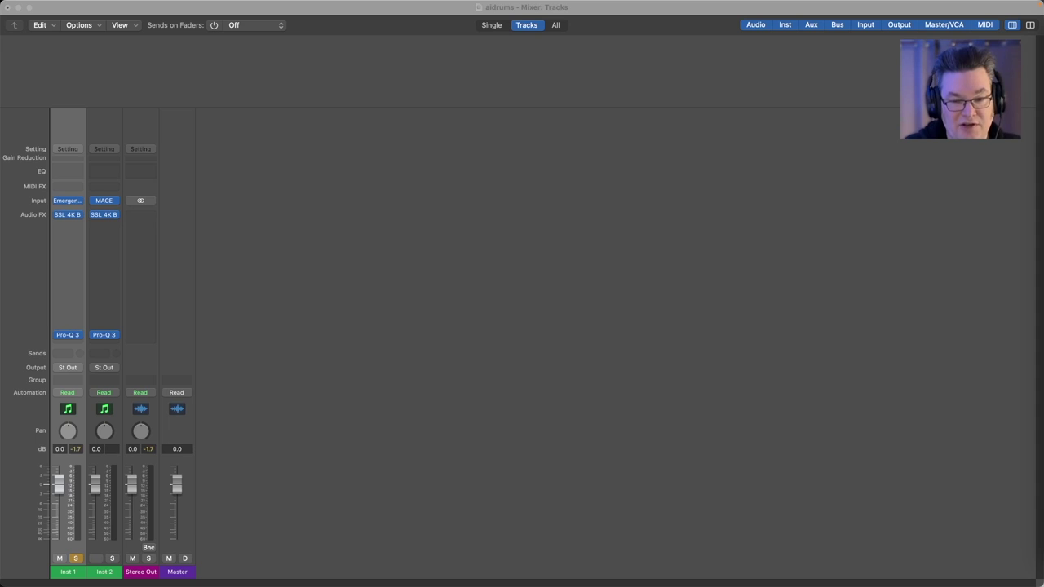
Show both the Emergent Drums and MACE plug-in windows at once with the V shortcut
click(96, 558)
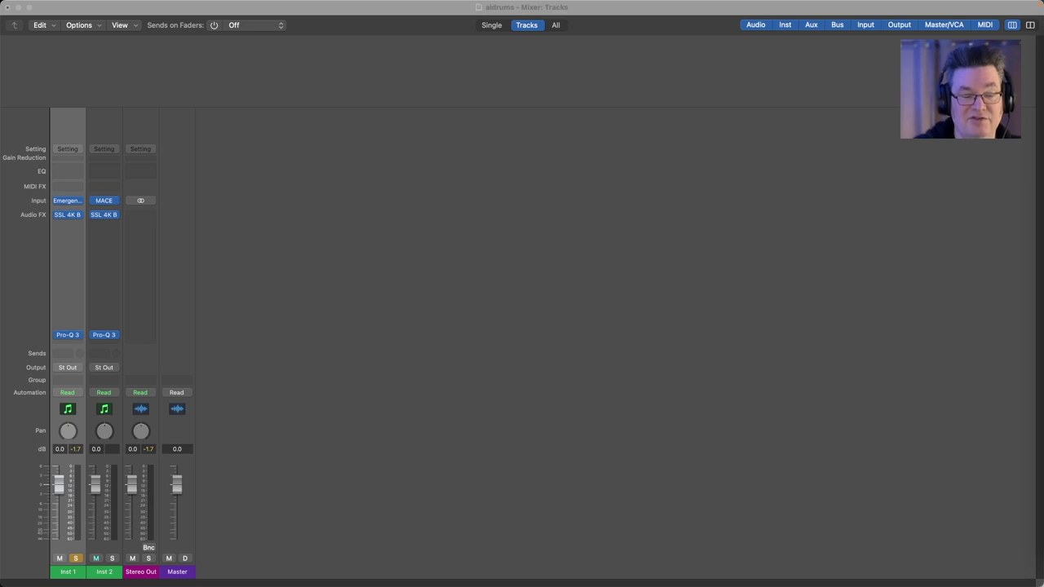
click(95, 558)
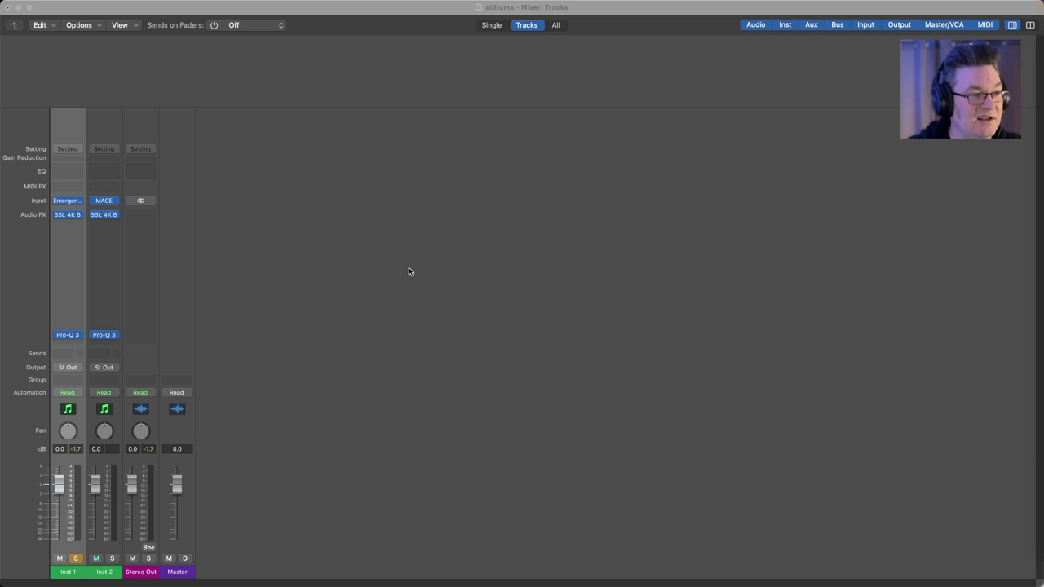
key(v)
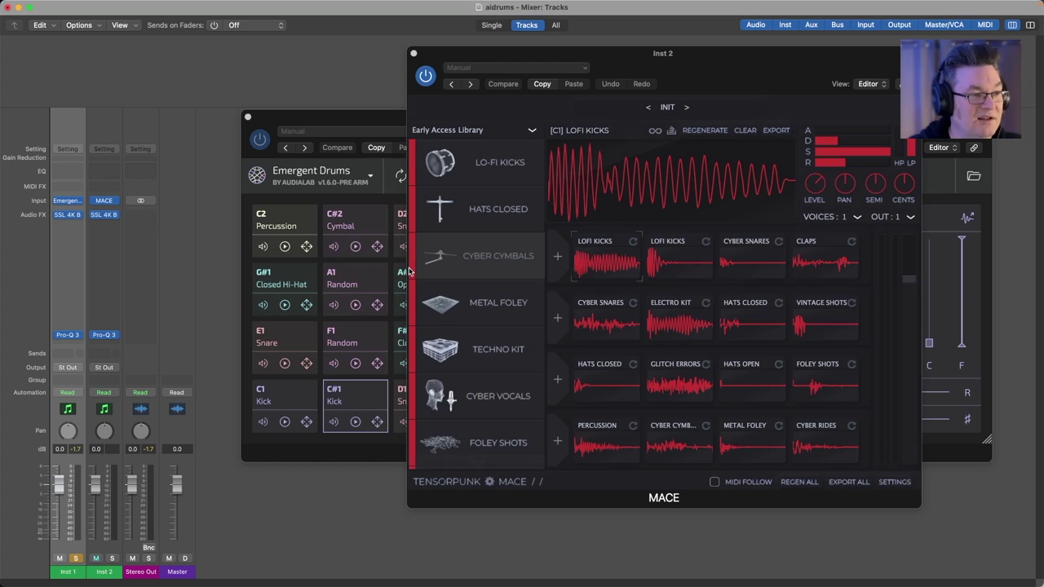
Move the Emergent Drums window down and right to uncover MACE, leaving Emergent Drums in front
click(367, 123)
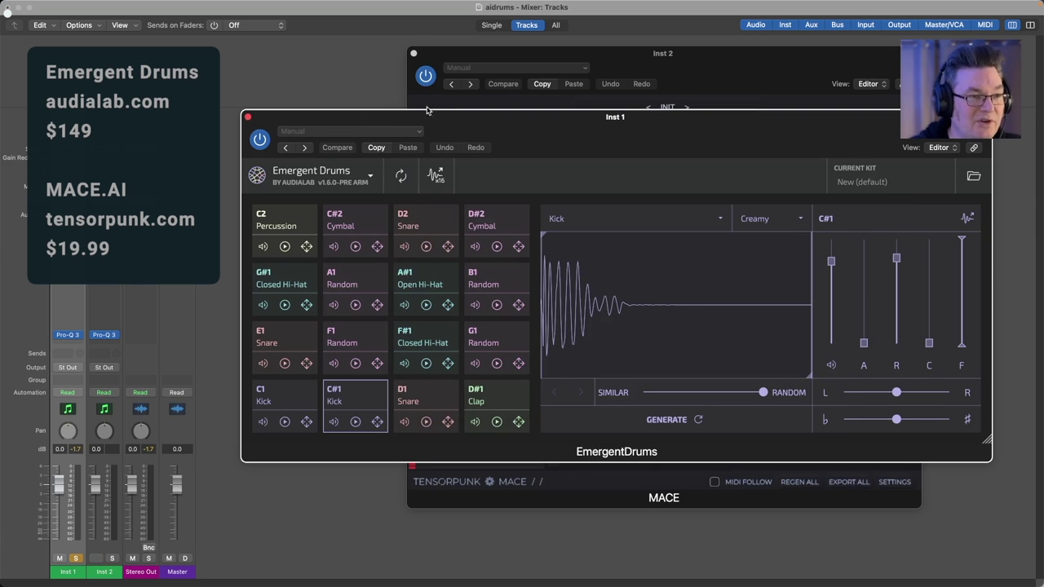
drag(427, 118, 384, 156)
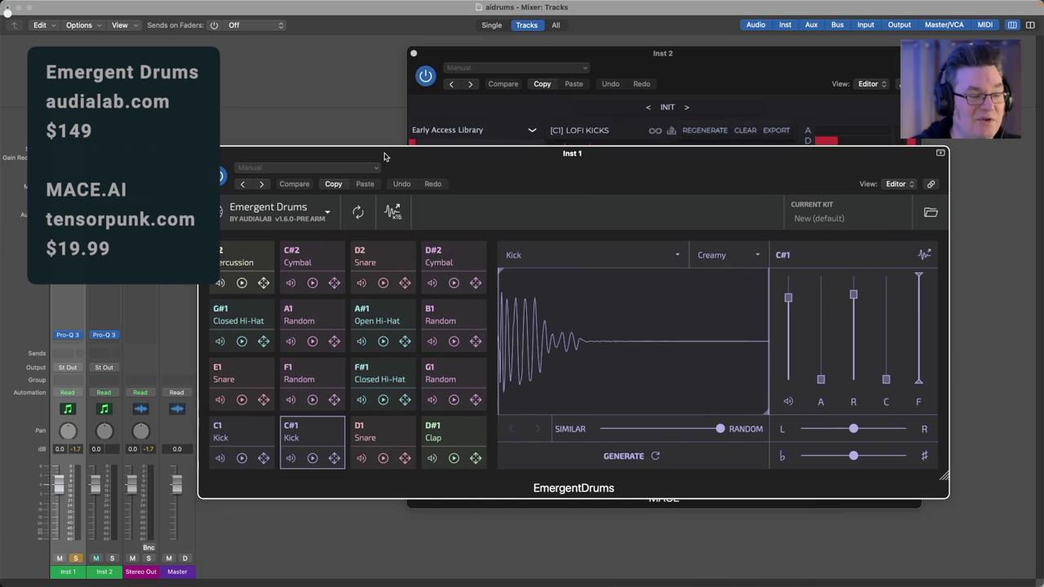
click(643, 61)
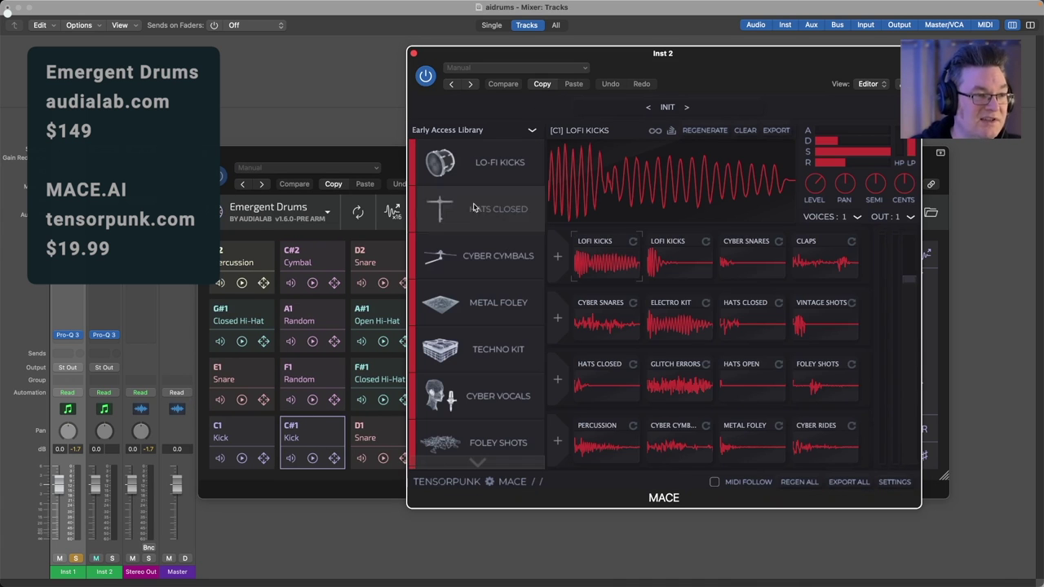
click(384, 155)
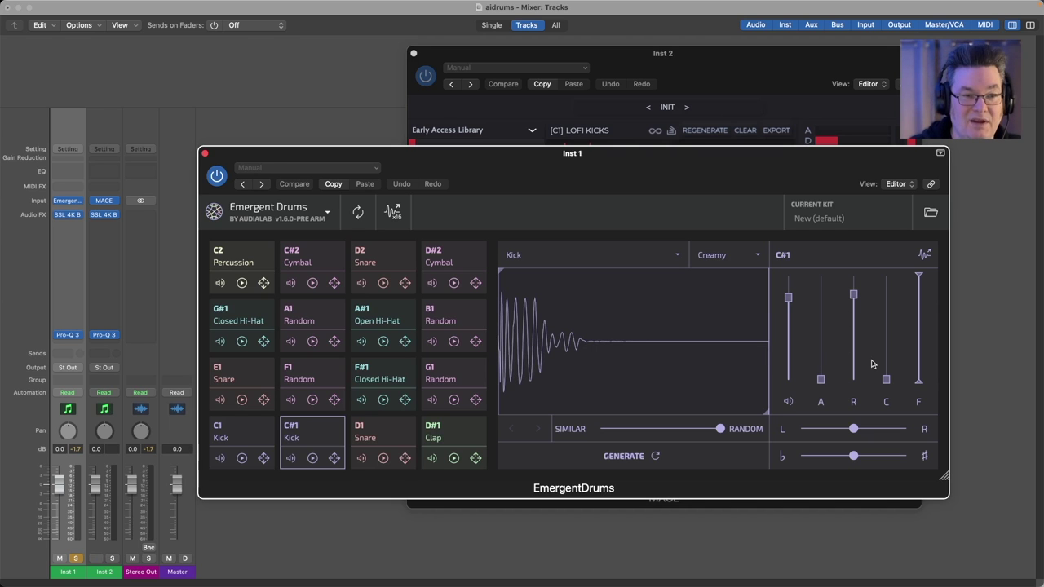
Load the C1 Kick pad into the Emergent Drums editor to compare it with the C#1 kick
click(745, 82)
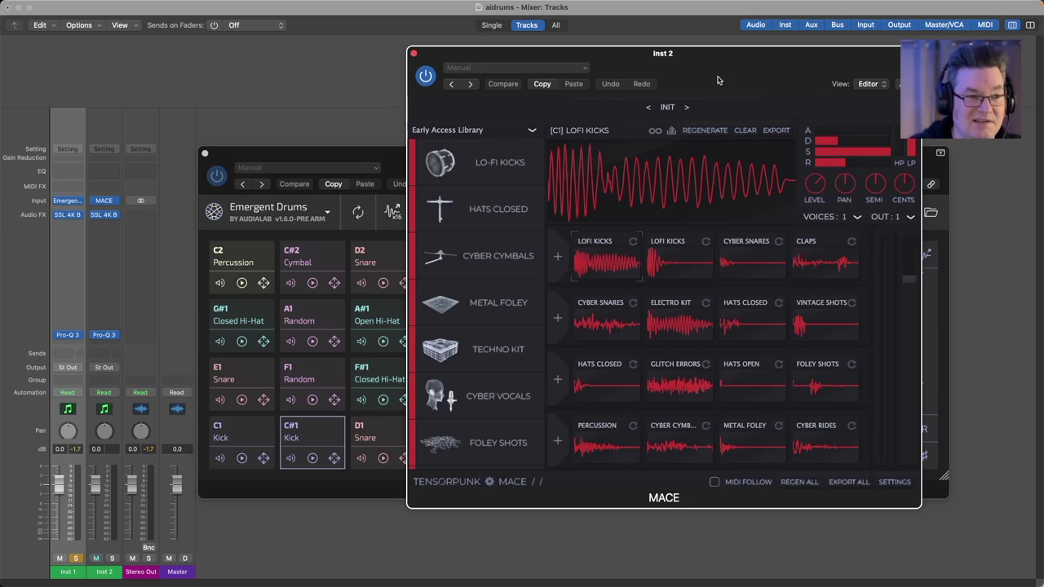
click(386, 159)
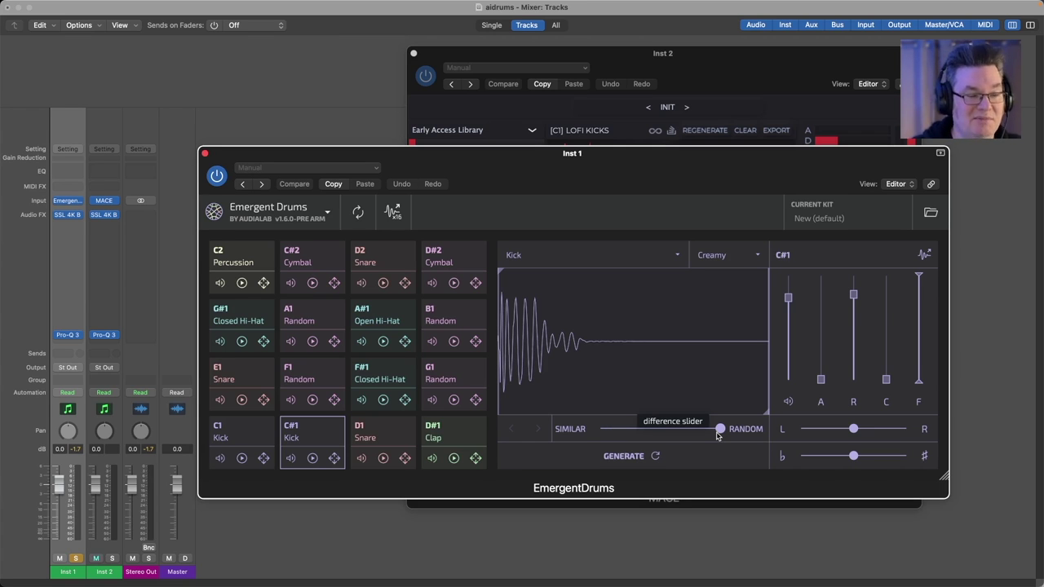
drag(719, 429, 741, 438)
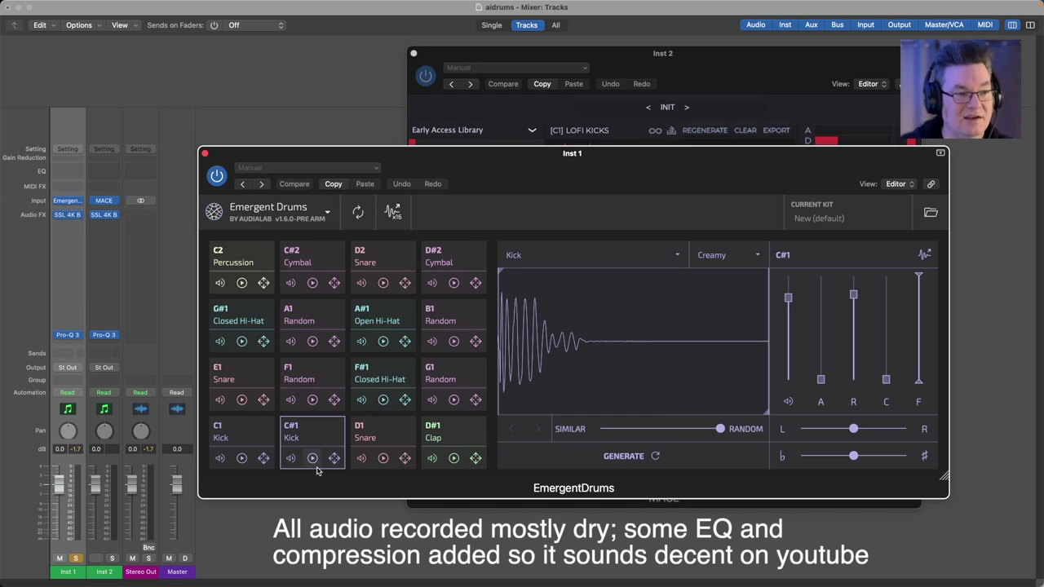
click(241, 437)
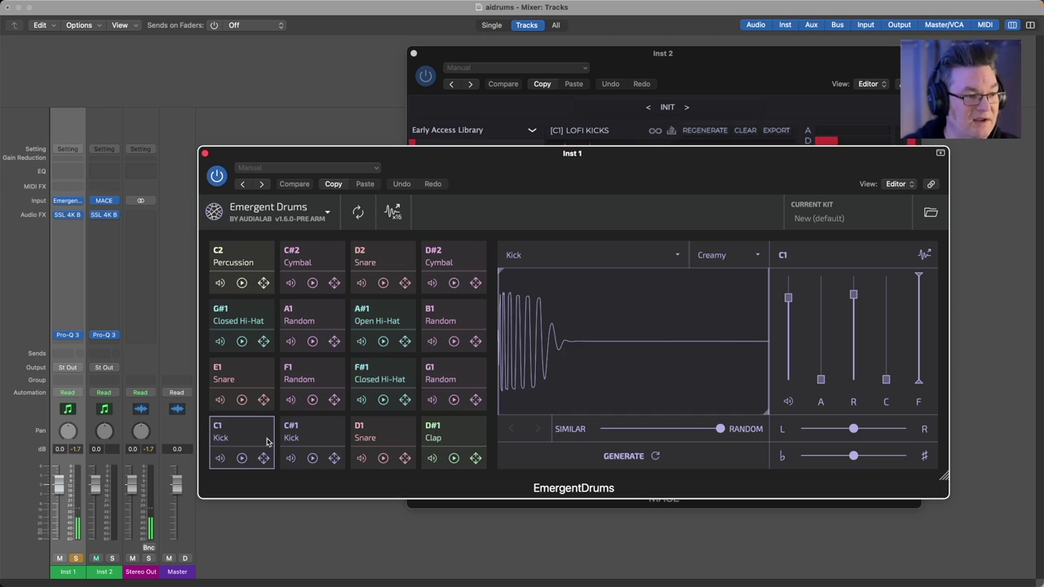
Audition the C#1 kick and regenerate variations with the Similar/Random slider set to 0.575
click(294, 439)
click(295, 438)
click(302, 436)
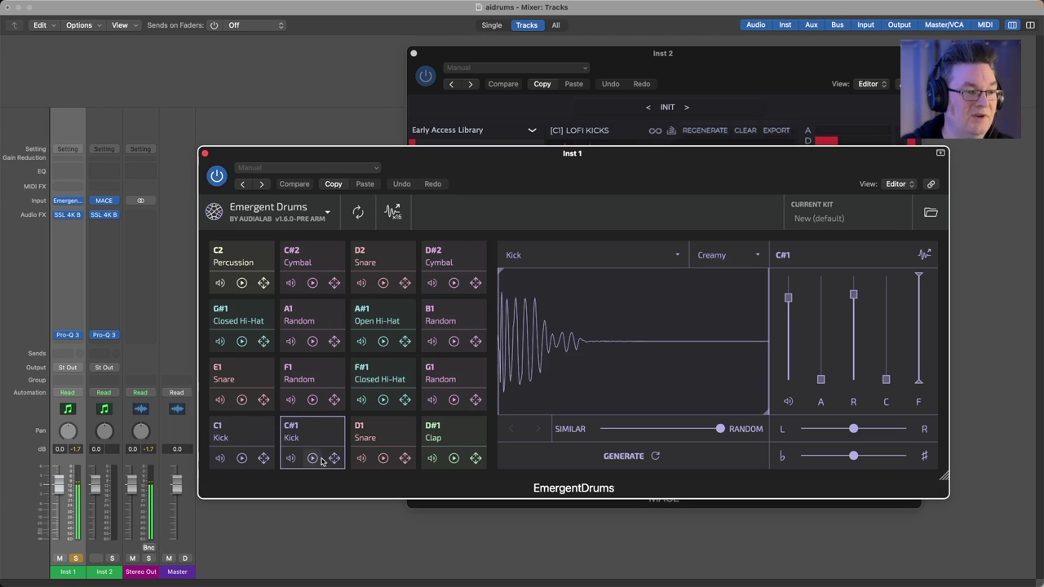
click(649, 459)
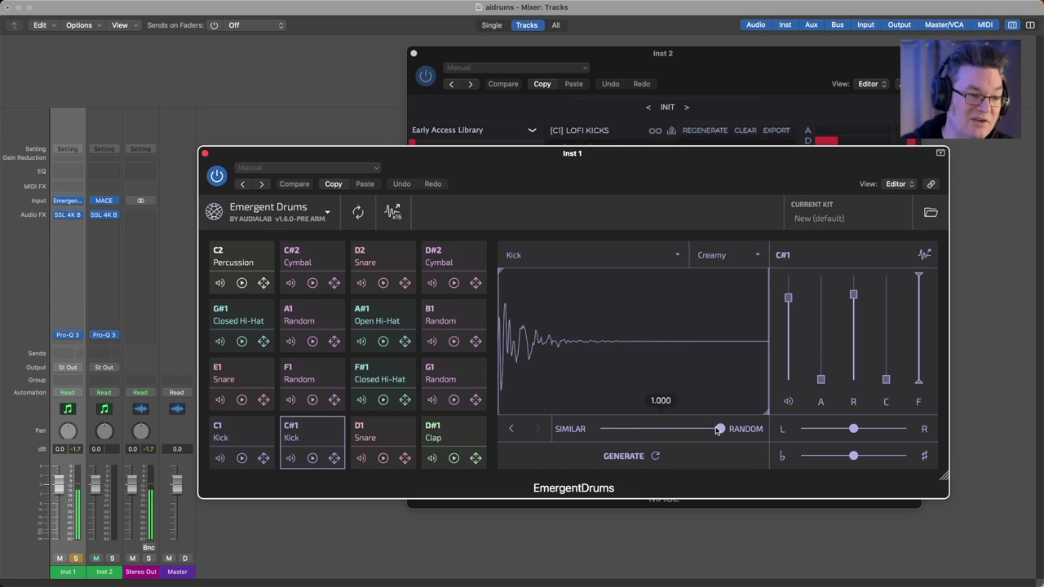
drag(716, 429, 607, 429)
click(623, 456)
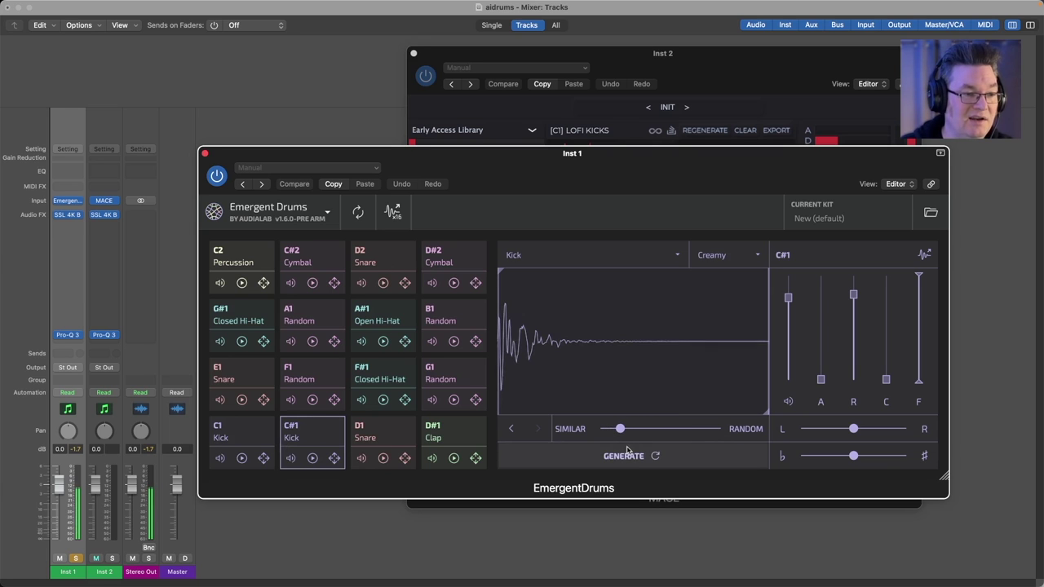
click(625, 456)
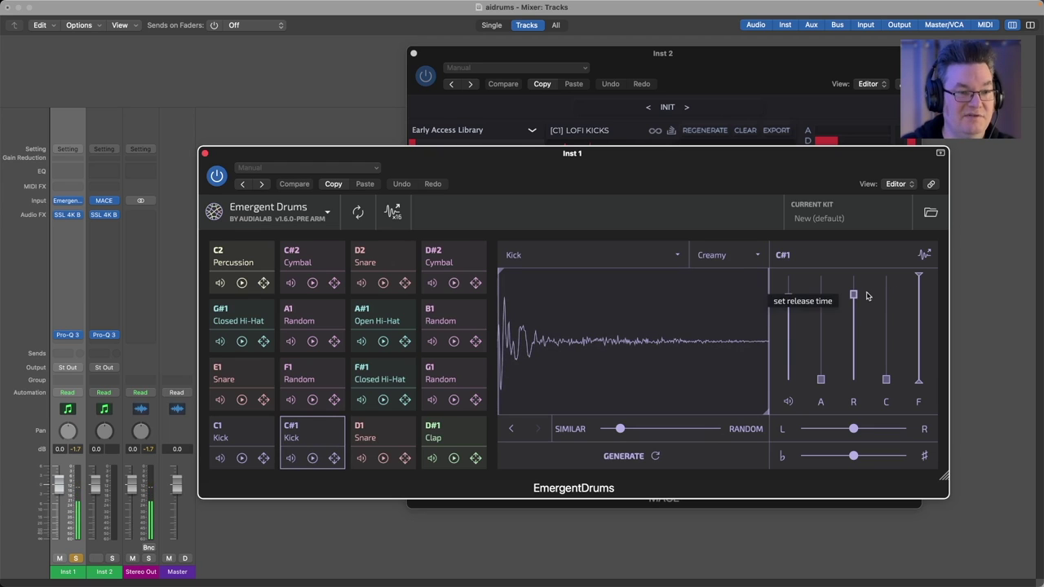
Shorten the C#1 kick's release to 4.4 s, keep the Kick category, and bring MACE forward
drag(854, 295, 853, 339)
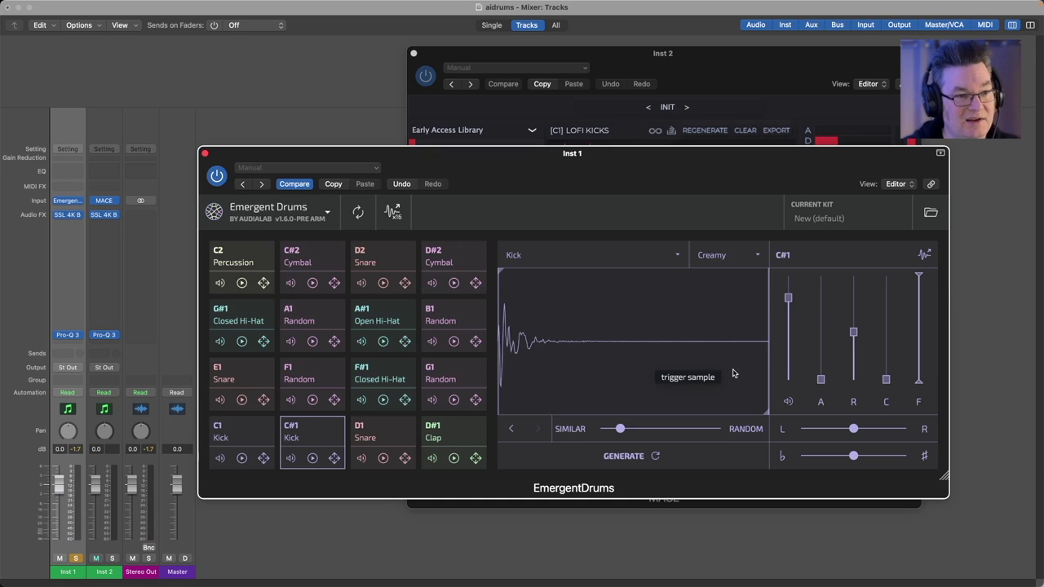
click(675, 256)
click(674, 256)
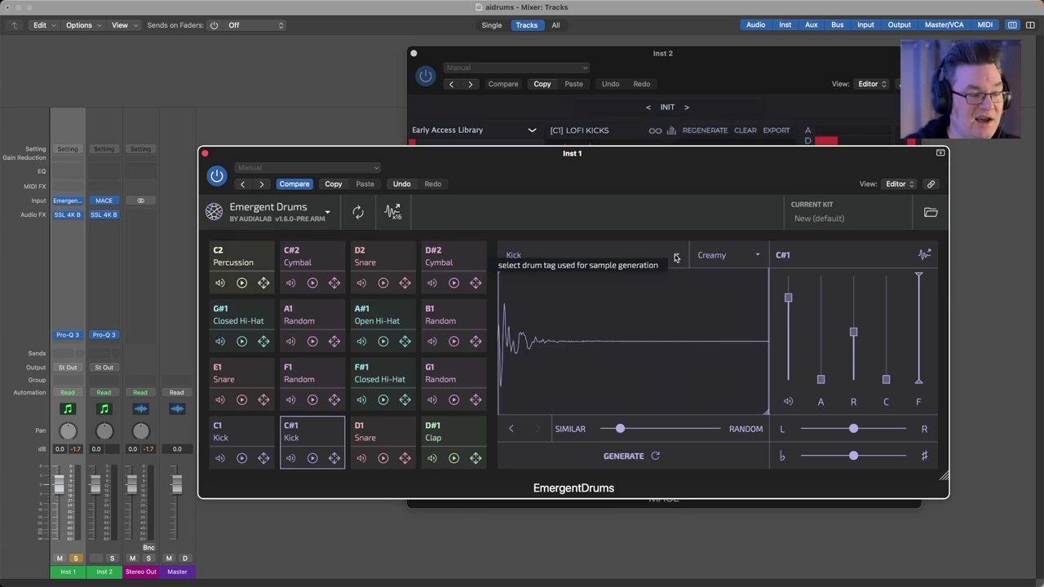
click(739, 68)
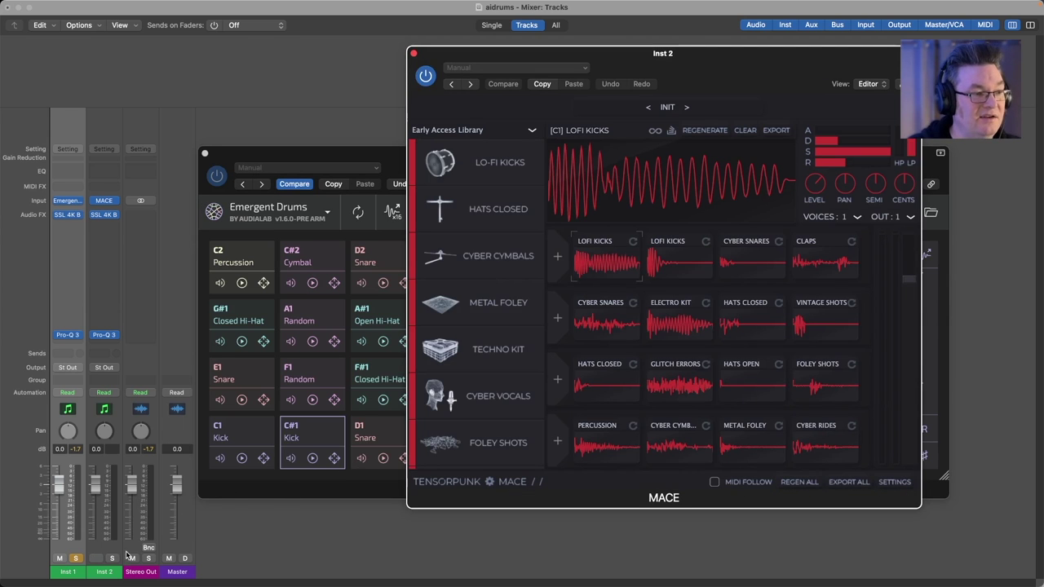
Solo the MACE track and scroll its Early Access Library categories down to Electro Kit
click(113, 559)
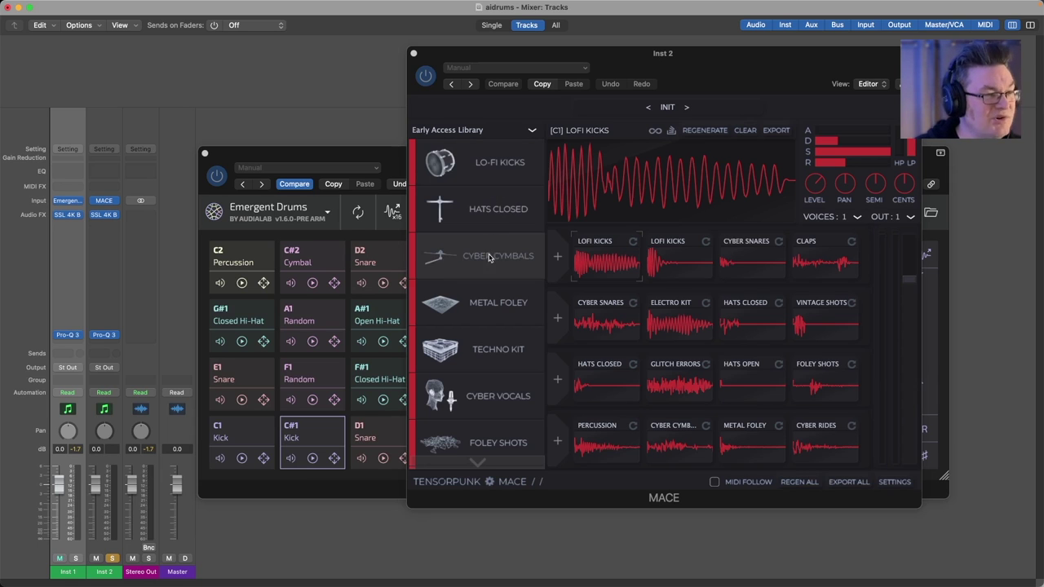
scroll(489, 294, down, 2)
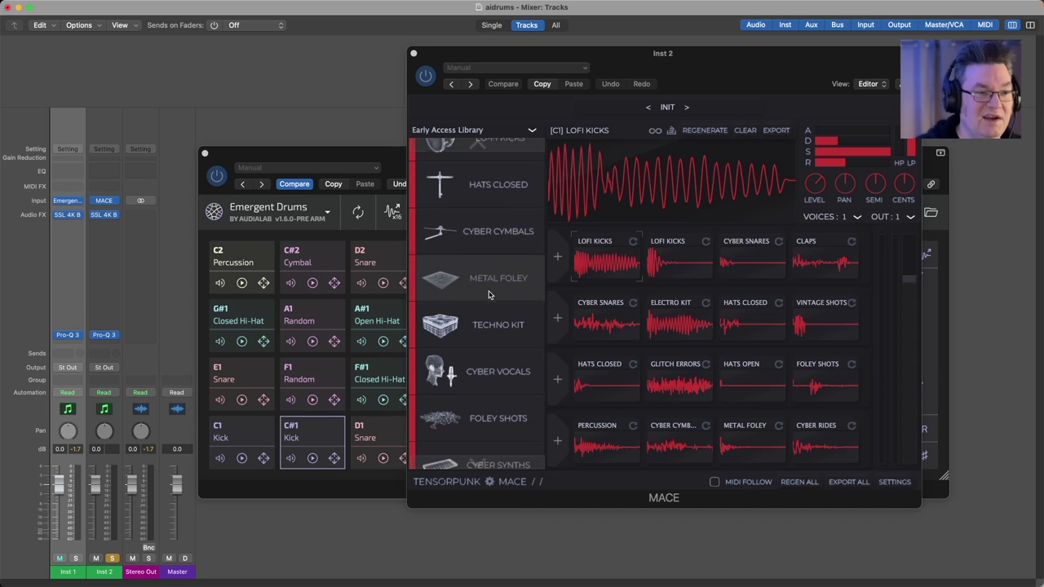
scroll(488, 301, down, 1)
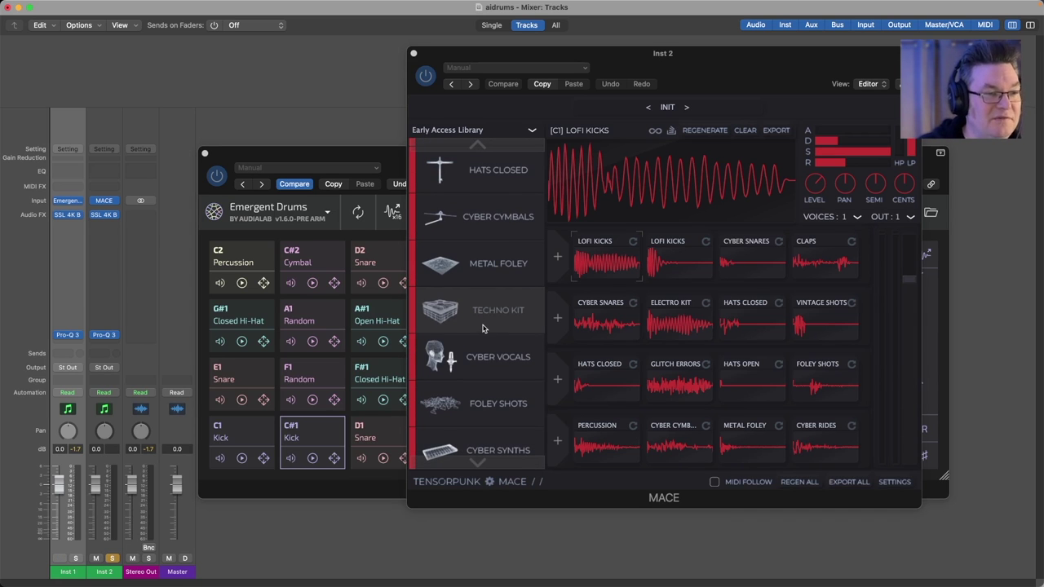
scroll(482, 328, down, 2)
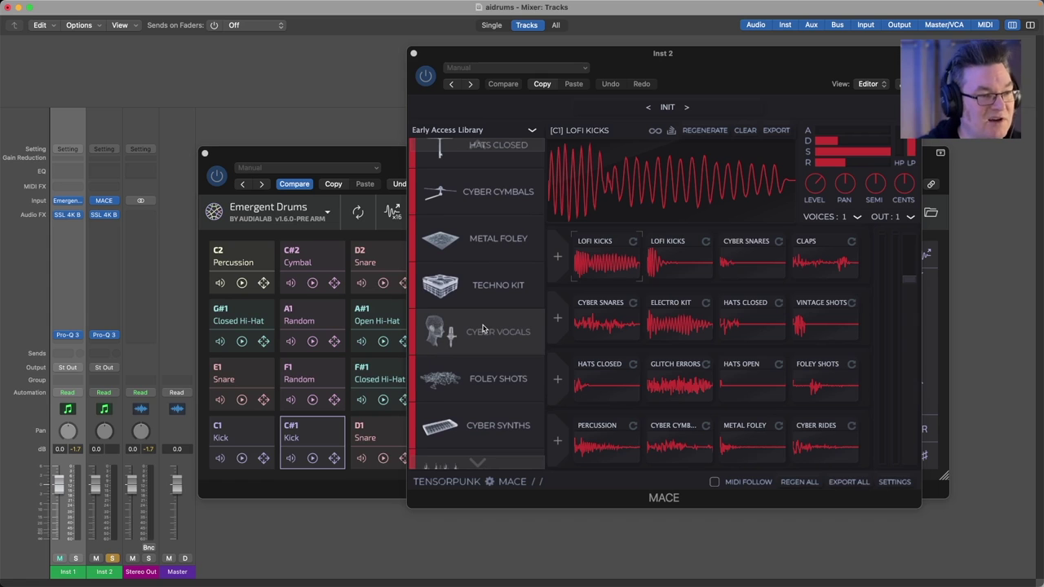
scroll(482, 327, down, 5)
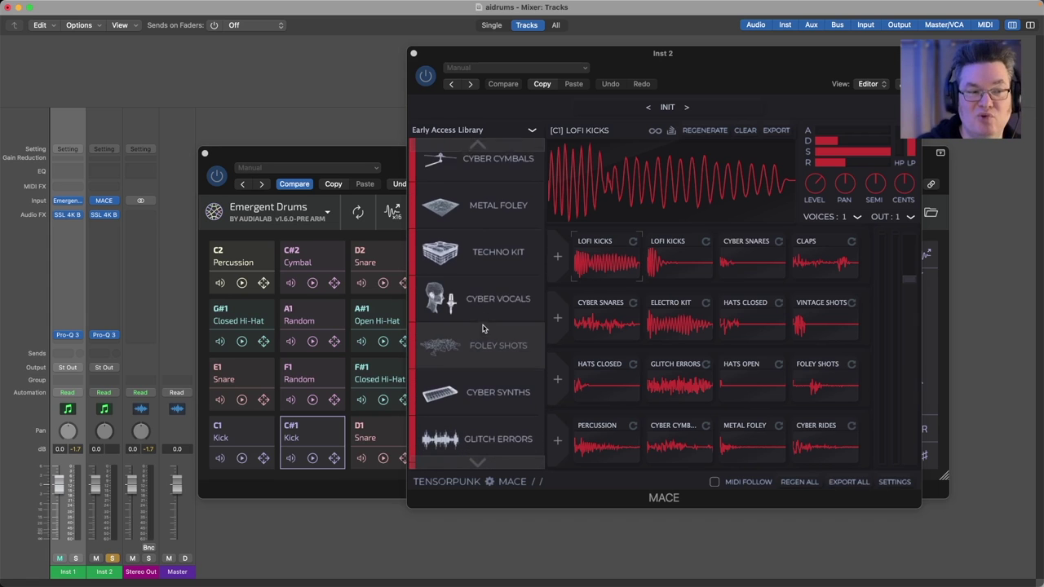
scroll(482, 328, down, 8)
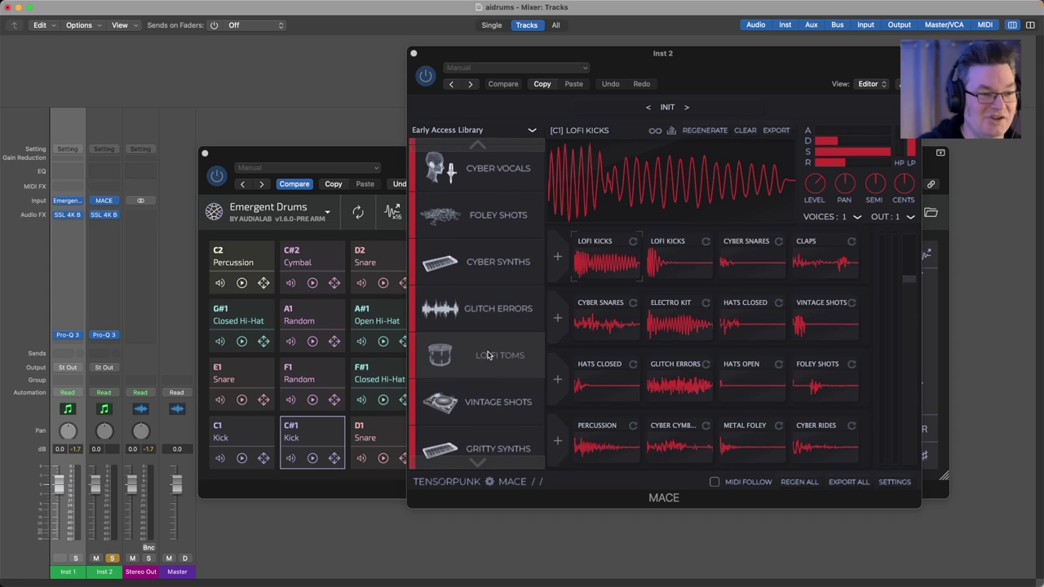
scroll(487, 354, down, 11)
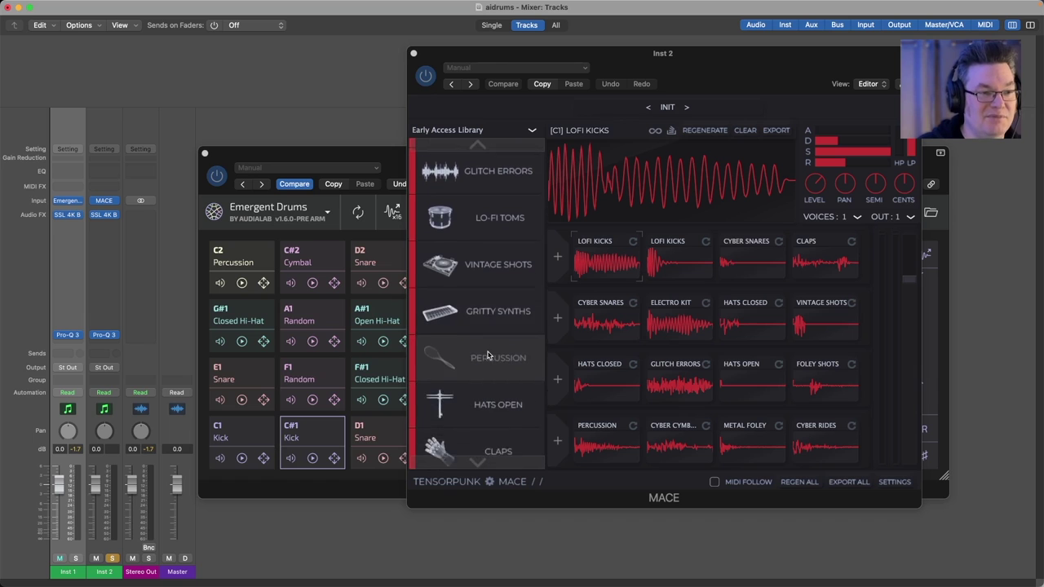
scroll(487, 355, down, 9)
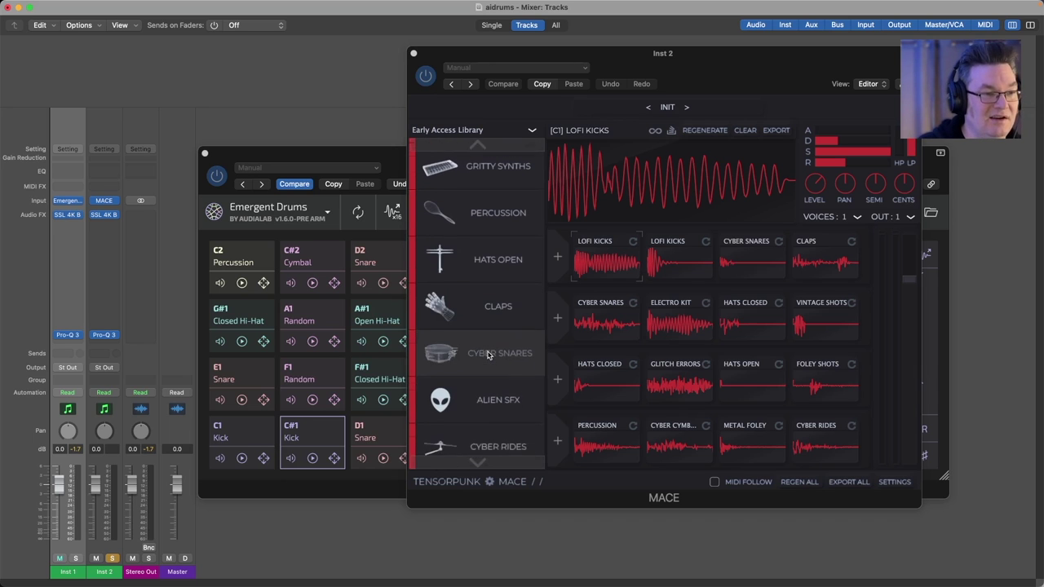
scroll(488, 354, down, 2)
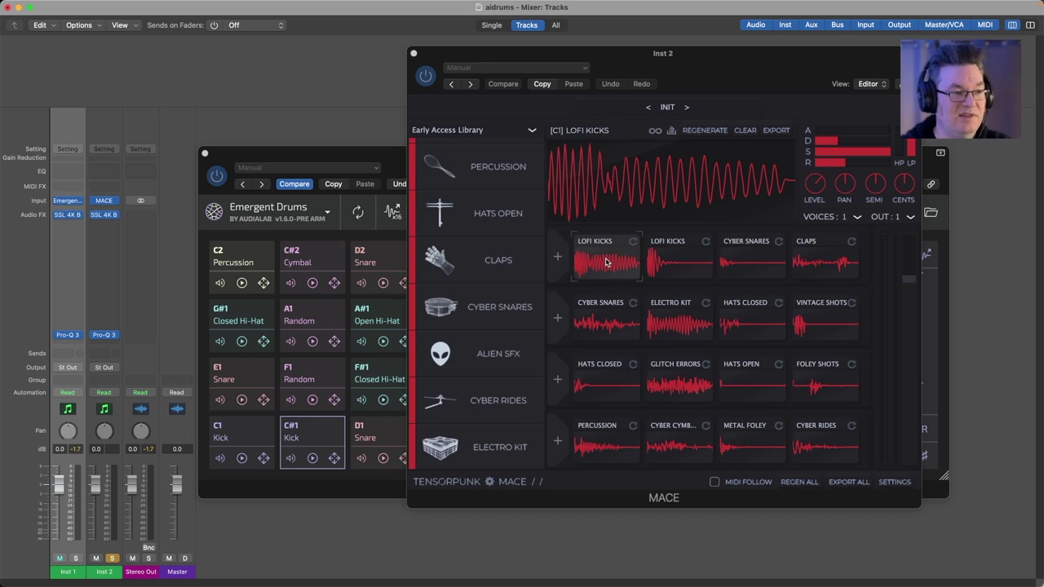
click(109, 575)
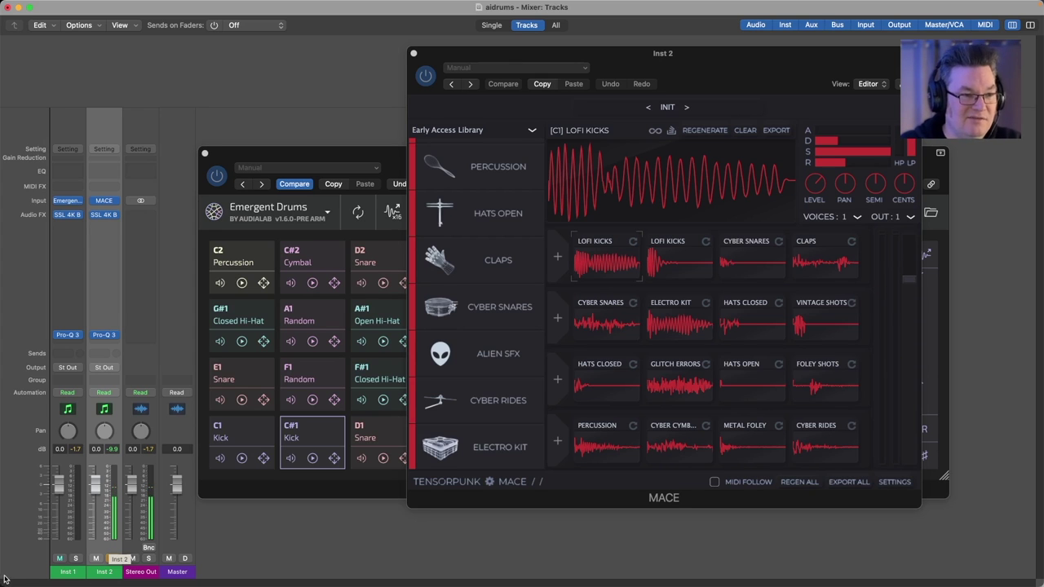
Select the E1 Cyber Snares pad and lower its decay and release for a tighter hit
click(605, 322)
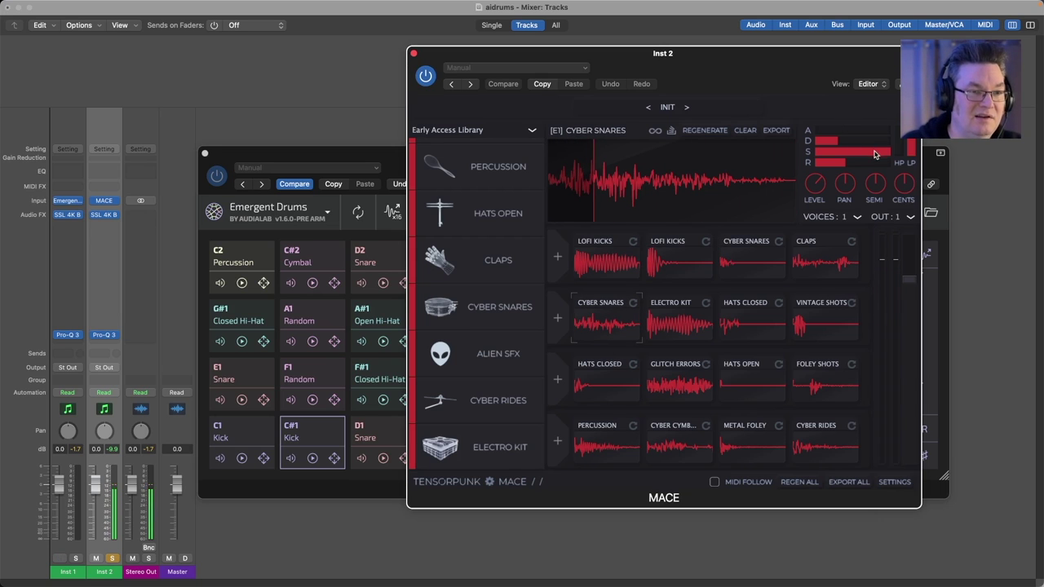
click(831, 144)
click(828, 163)
click(822, 163)
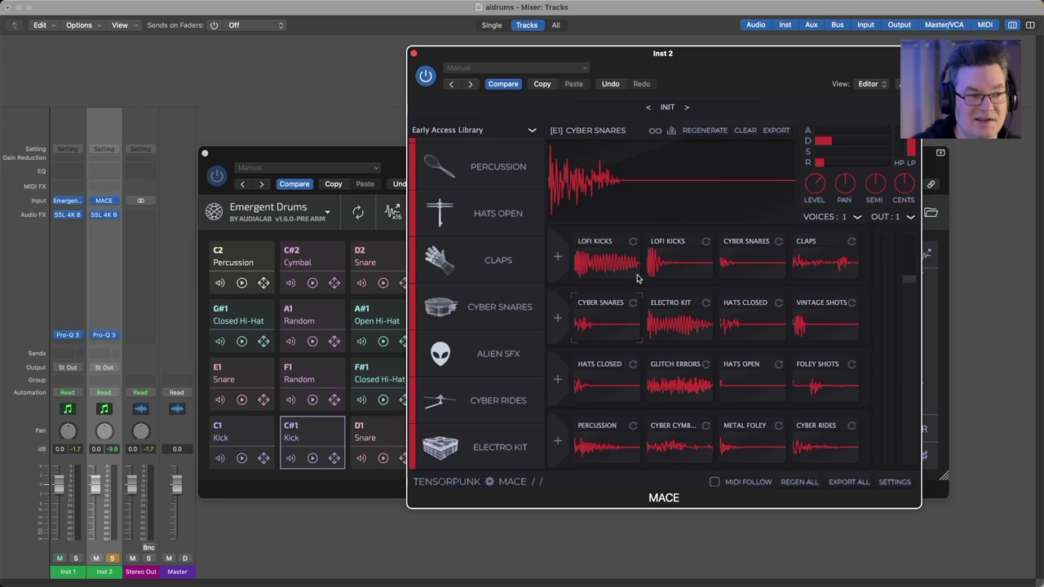
Solo the Emergent Drums track and unsolo MACE to hear Emergent Drums alone
click(75, 558)
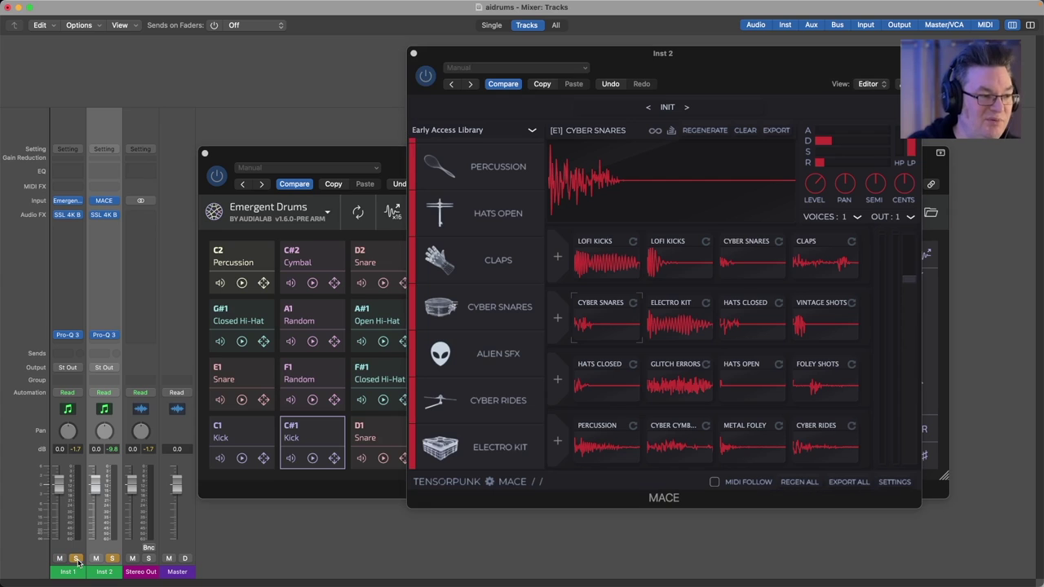
click(112, 558)
click(67, 574)
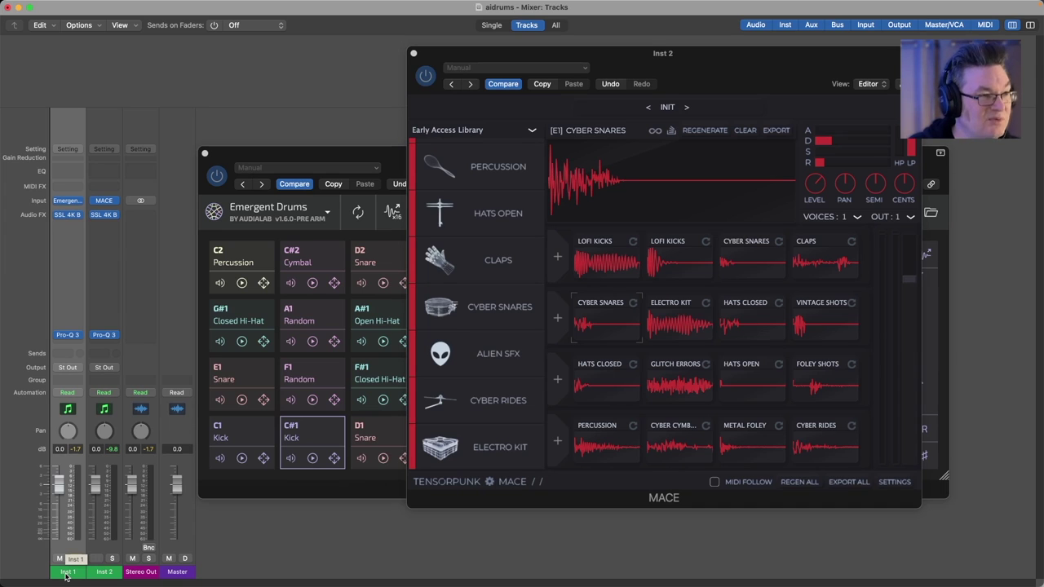
key(s)
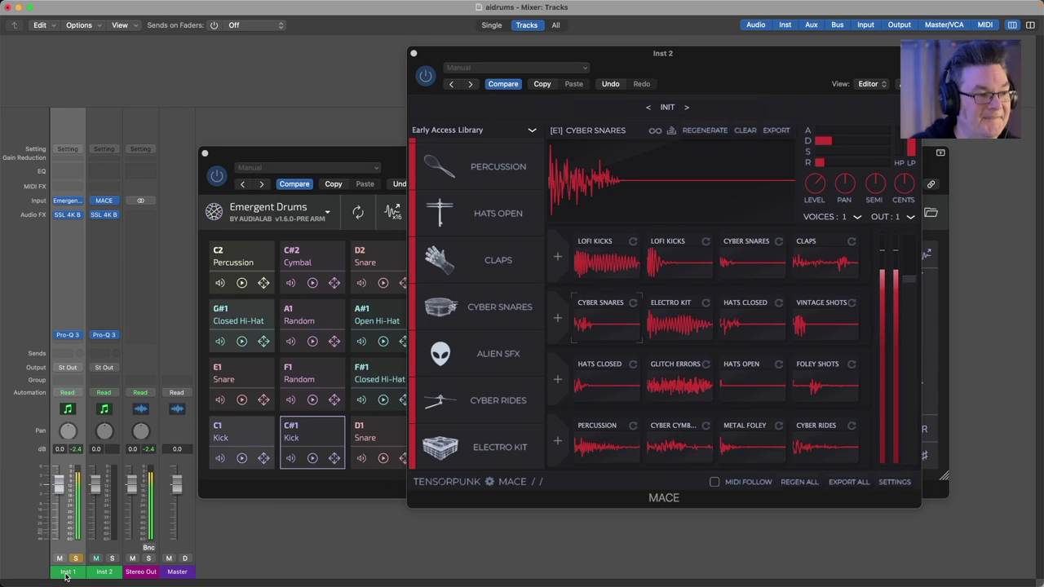
Bring Emergent Drums forward, then briefly solo MACE and turn its solo off
click(342, 154)
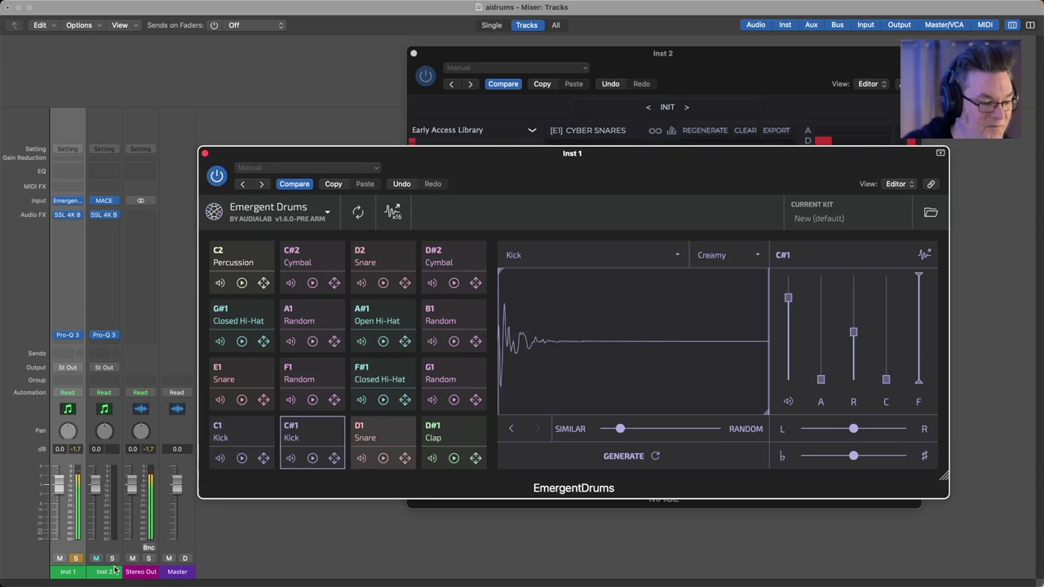
alt+click(112, 558)
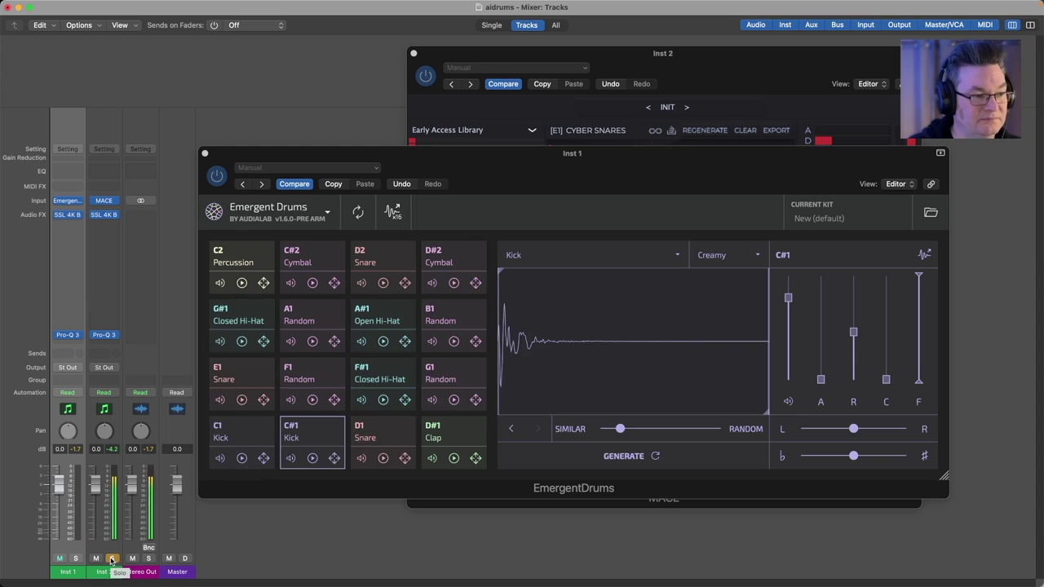
click(112, 559)
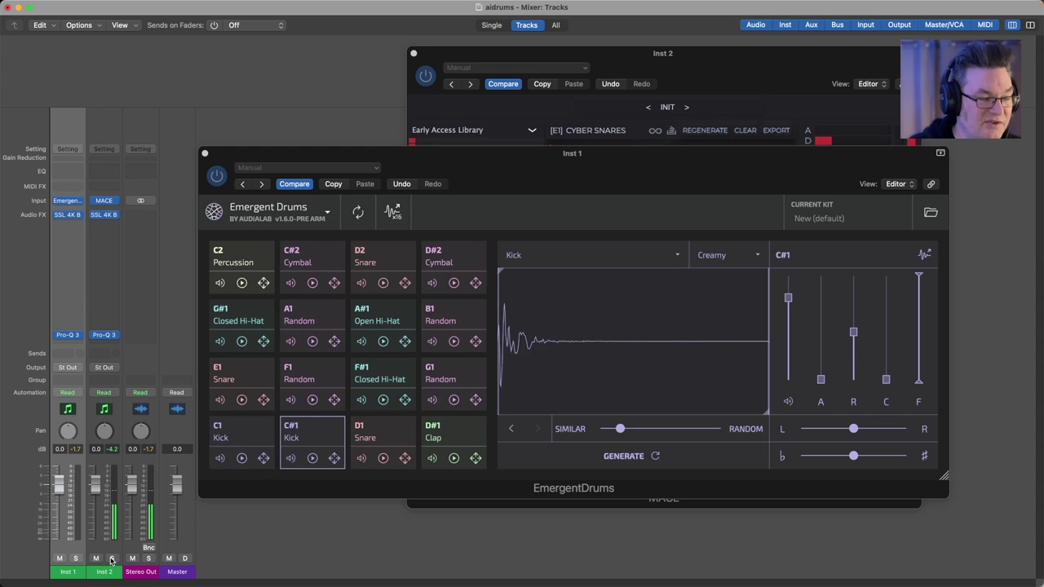
click(744, 67)
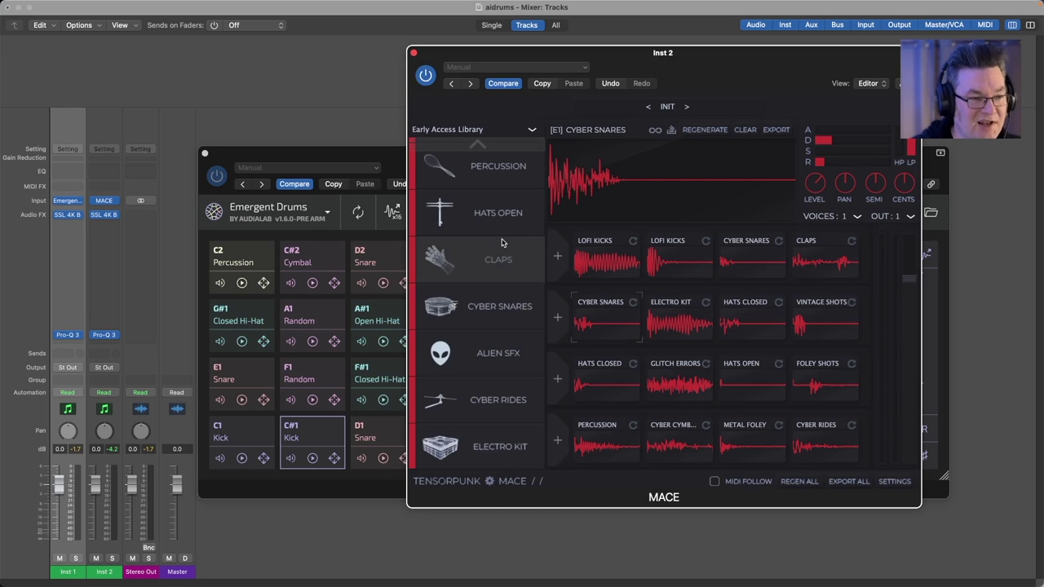
scroll(502, 242, up, 5)
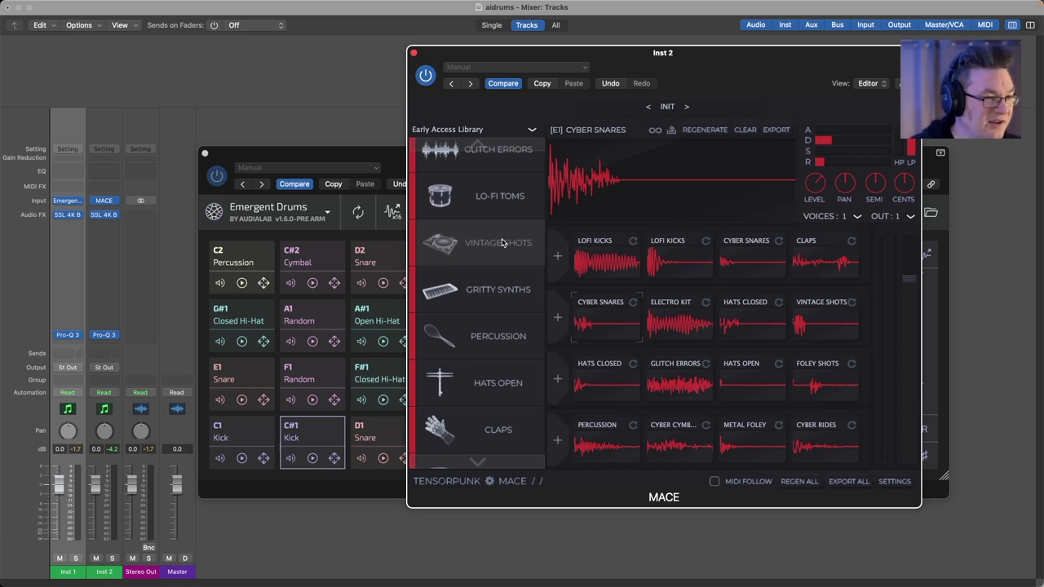
scroll(501, 242, up, 6)
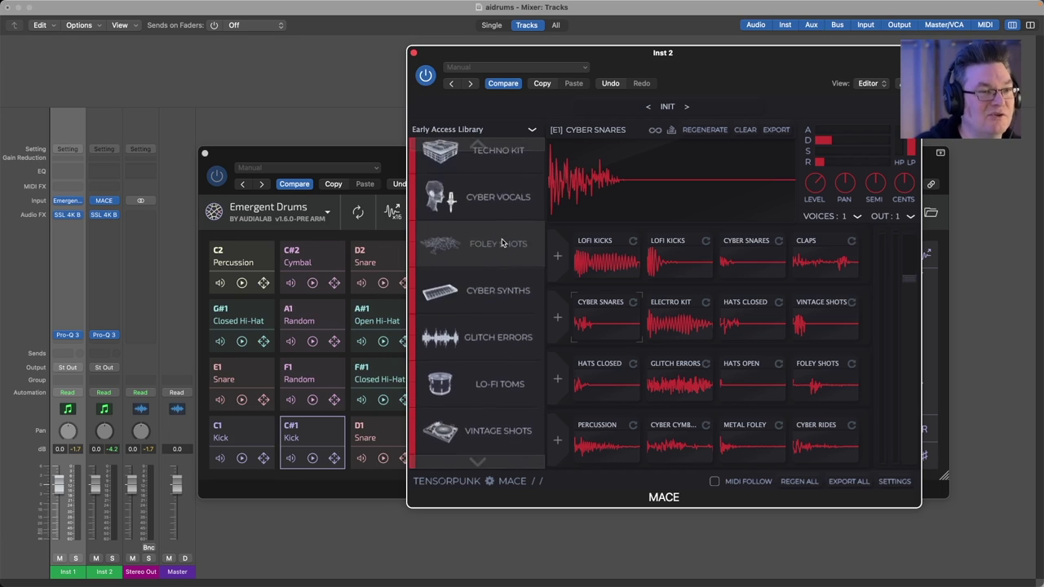
scroll(501, 242, up, 5)
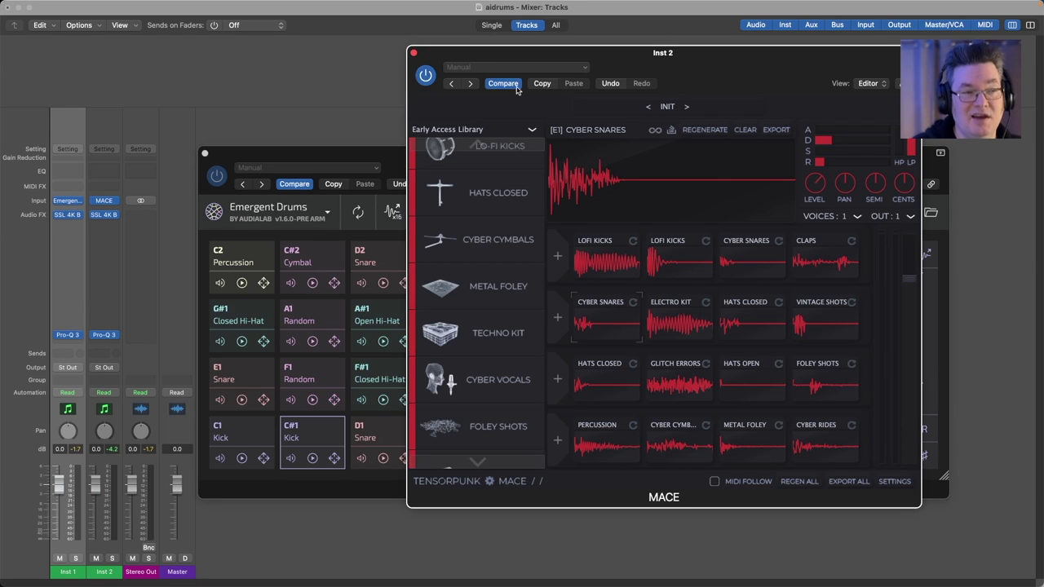
click(367, 156)
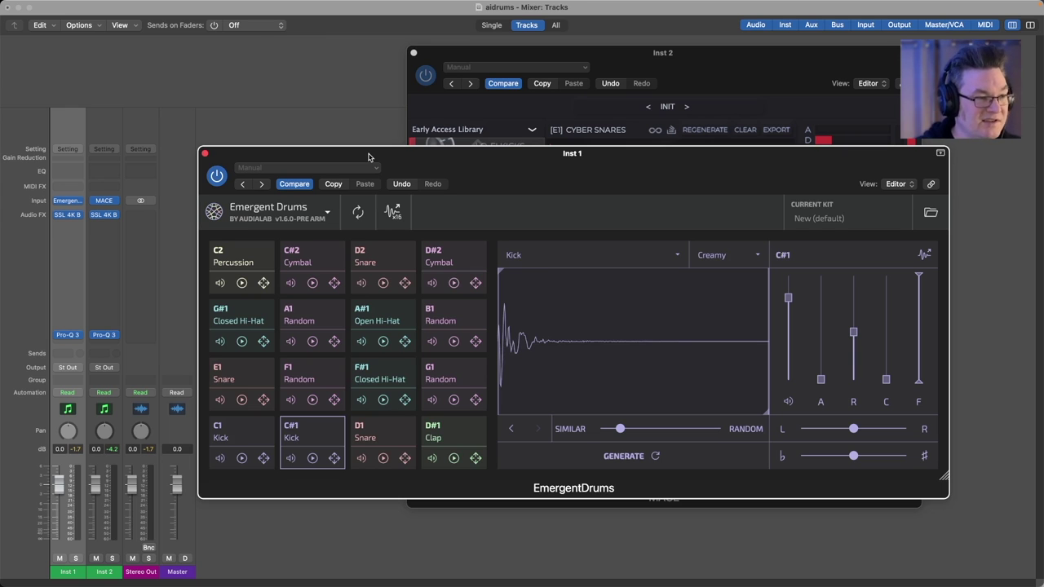
Set pad A1 to generate a Glitch sound and audition the result
click(311, 324)
click(534, 260)
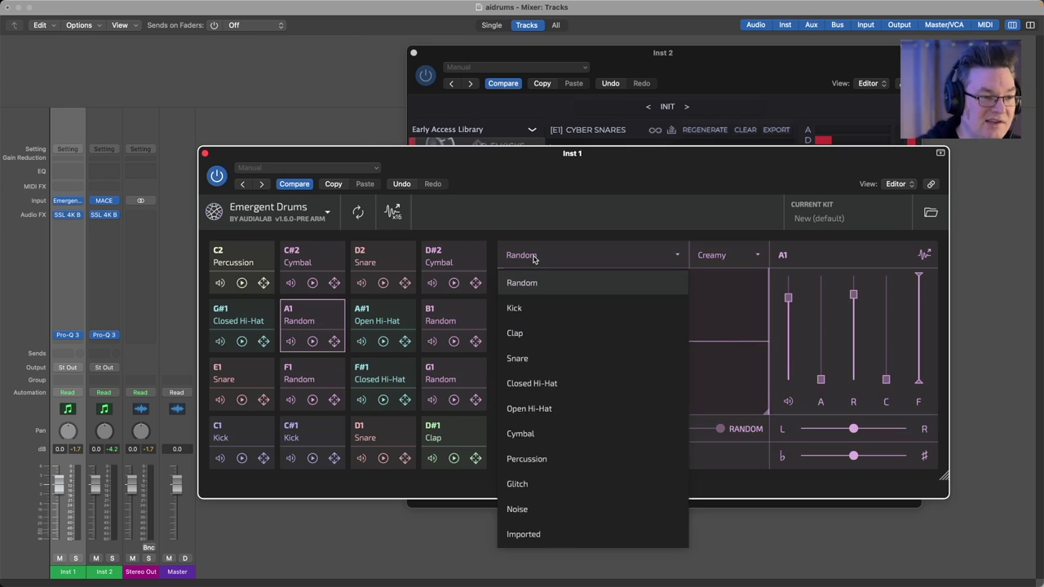
click(516, 482)
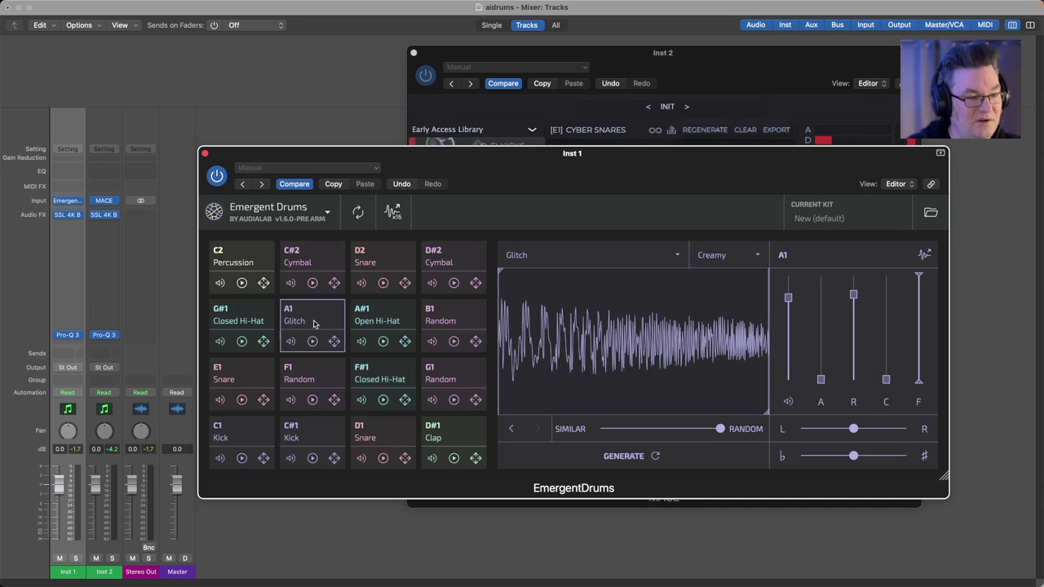
click(314, 324)
click(313, 324)
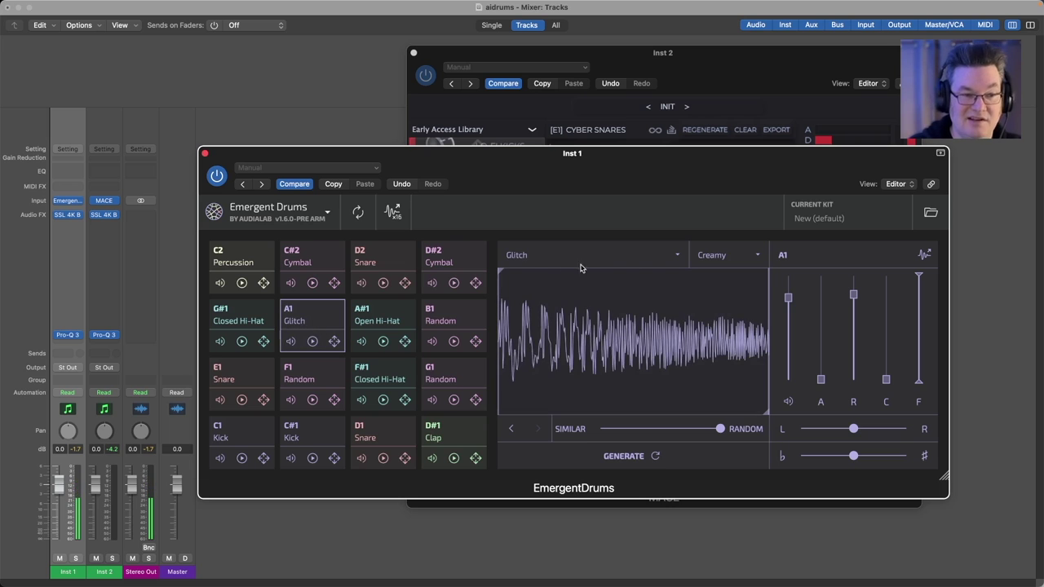
Switch pad A1 to a Noise sound, audition it, and keep Noise as its category
click(676, 255)
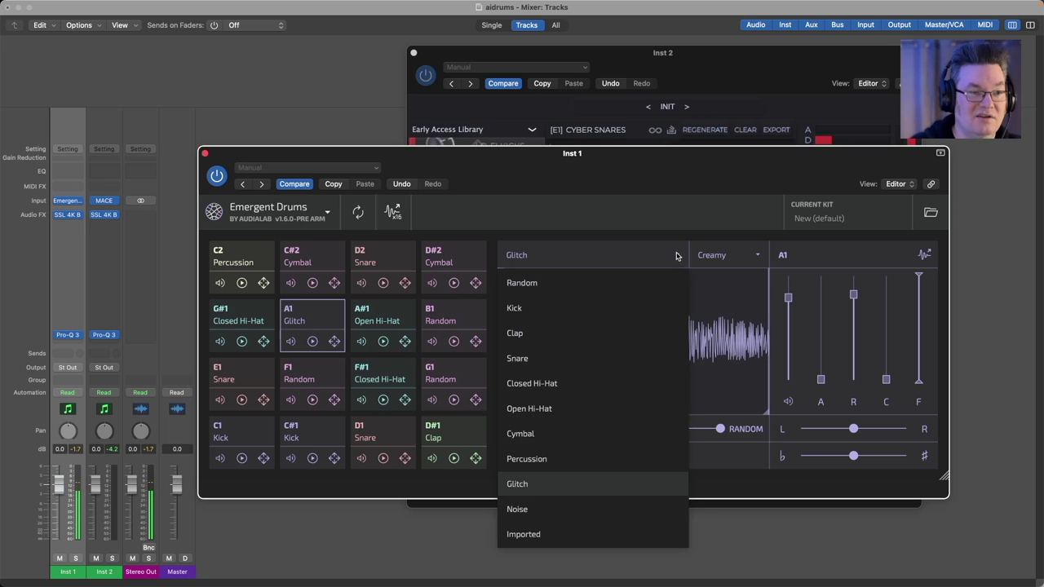
click(543, 507)
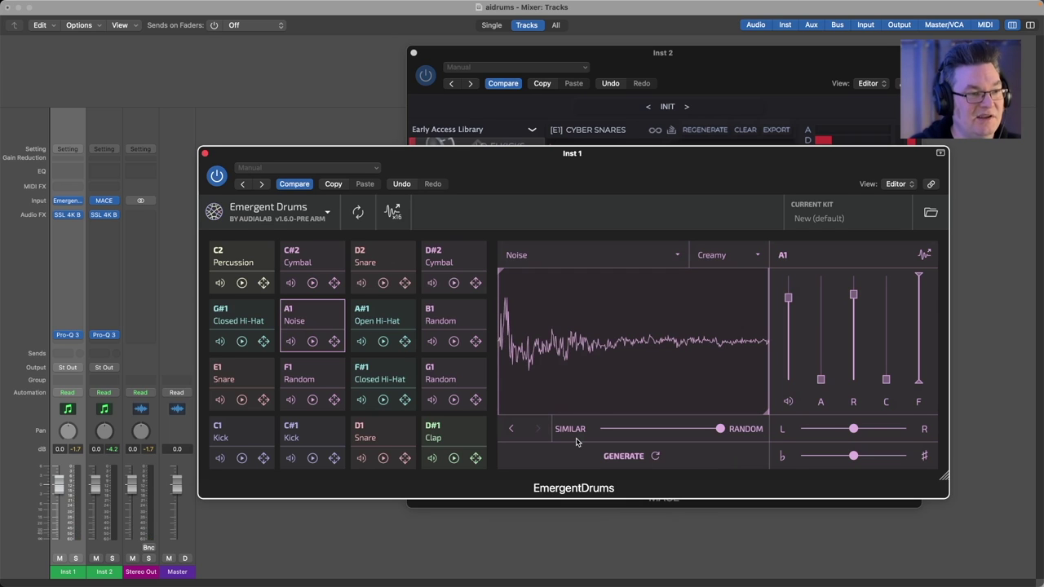
click(595, 411)
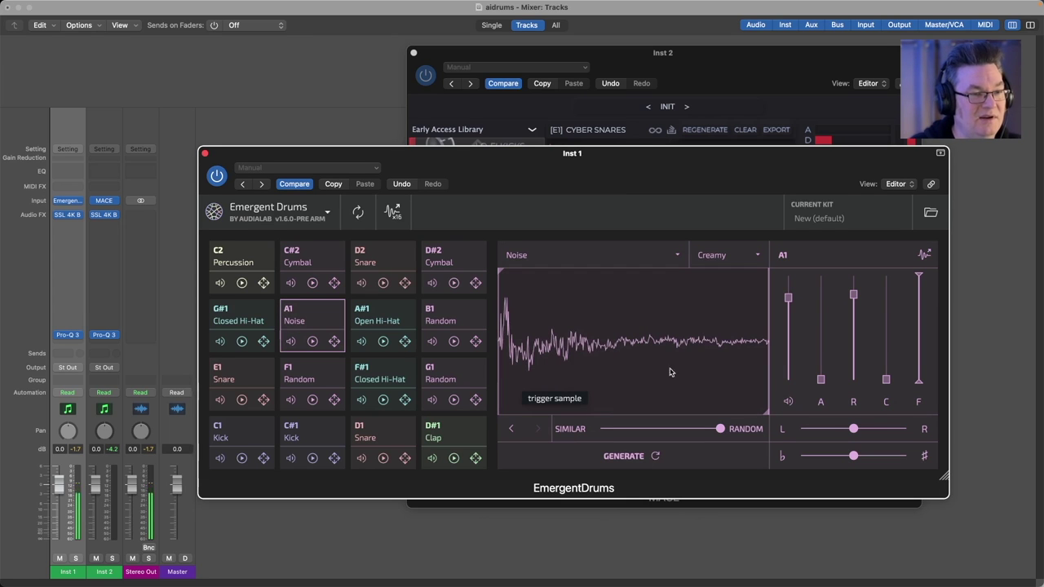
click(643, 257)
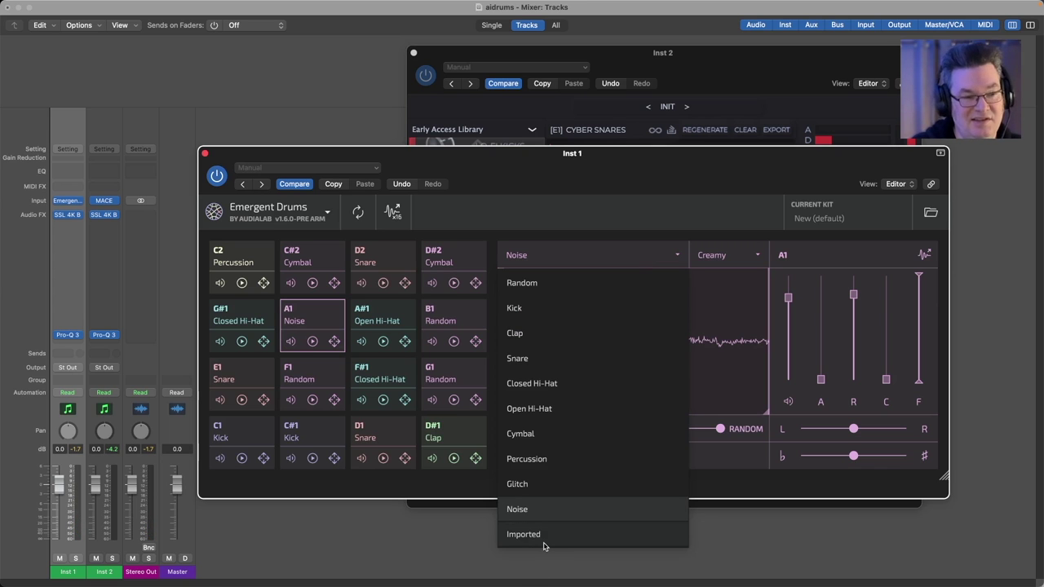
click(562, 259)
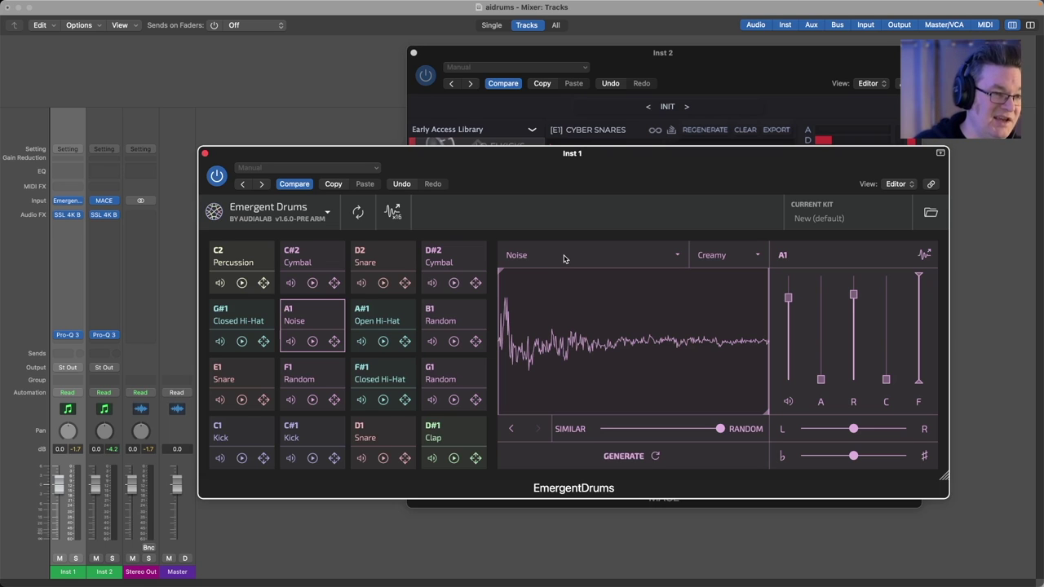
Review the Crunchy and Creamy model options, then bring the MACE window to the front
click(750, 256)
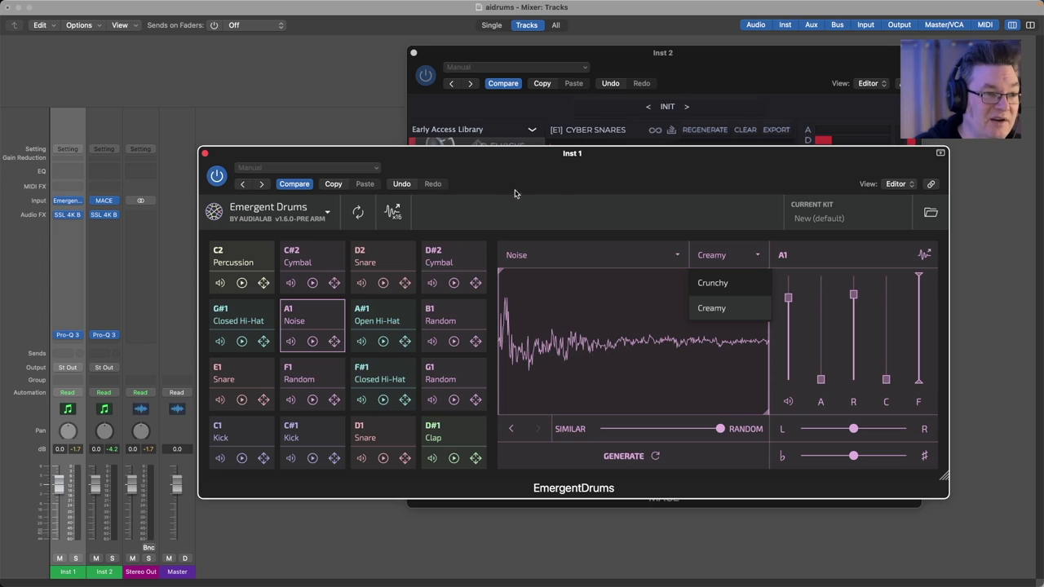
click(736, 86)
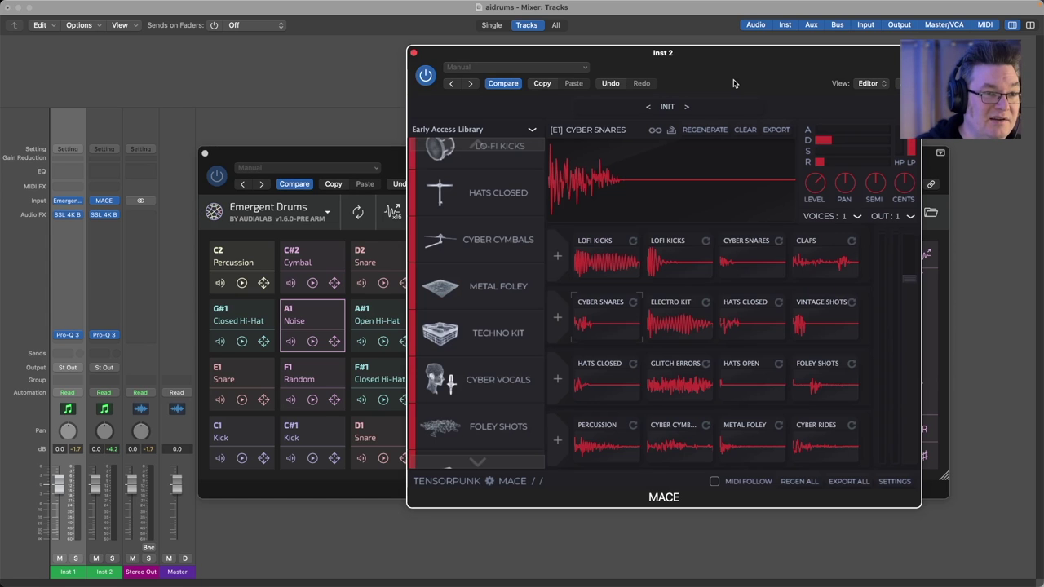
Start exporting MACE's sample to Documents, cancel it, and bring Emergent Drums forward
click(778, 130)
click(344, 190)
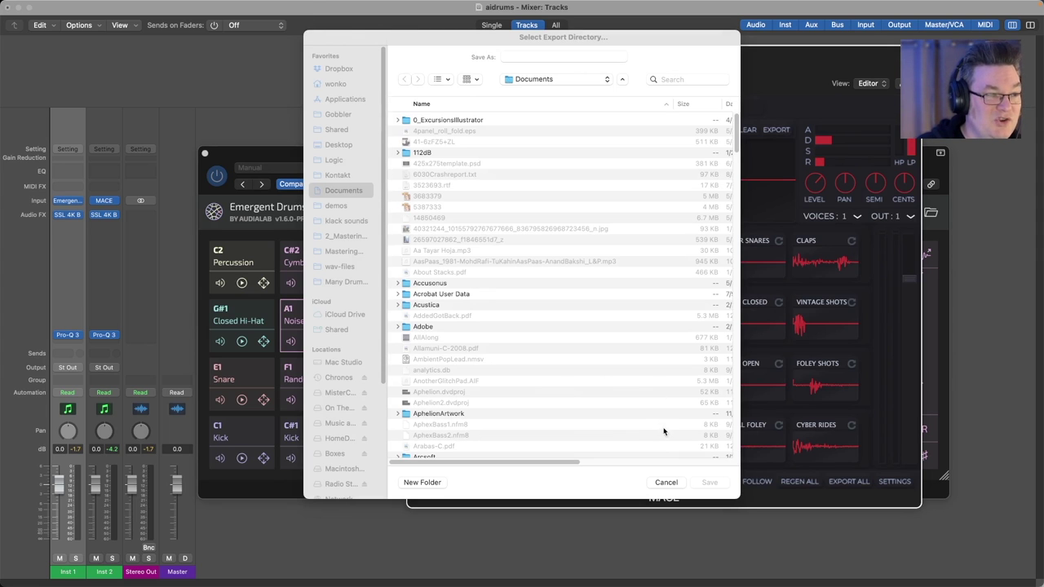
click(666, 482)
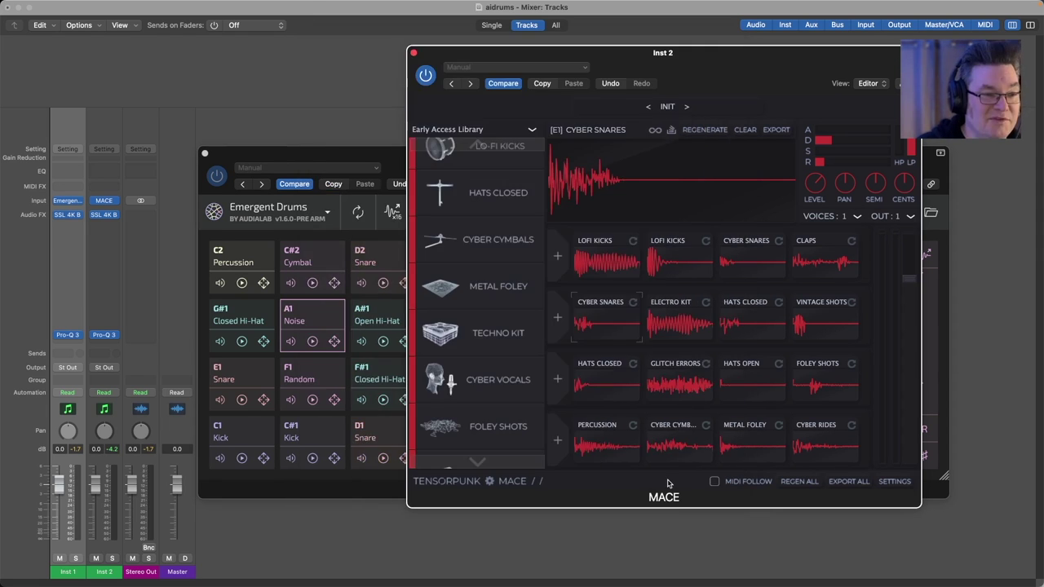
click(399, 160)
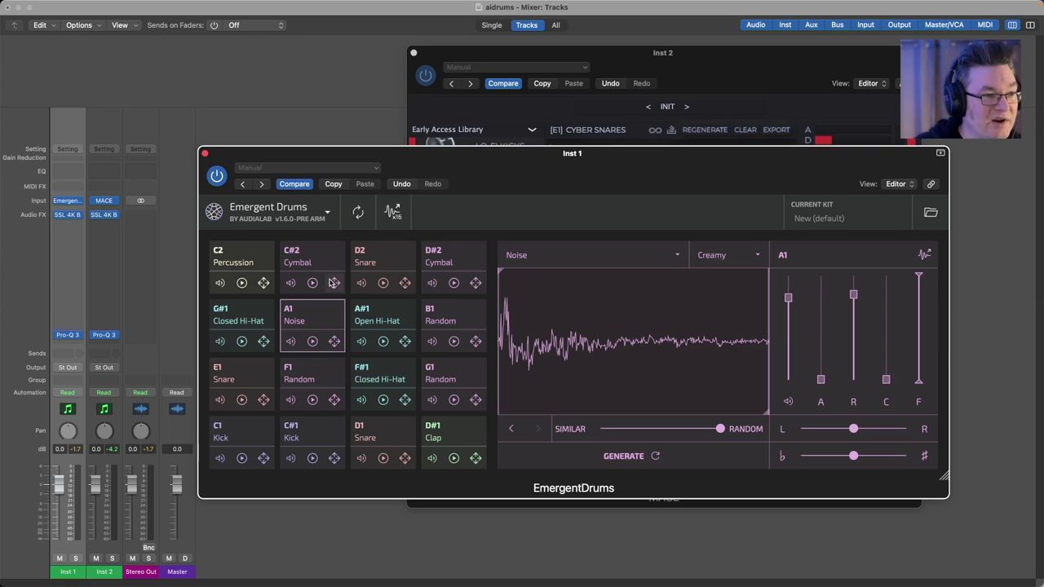
Drag the C#2 cymbal sample out of Emergent Drums, then bring the MACE window forward
mouse_move(333, 282)
mouse_down()
mouse_move(366, 261)
mouse_move(334, 274)
mouse_move(336, 292)
mouse_up()
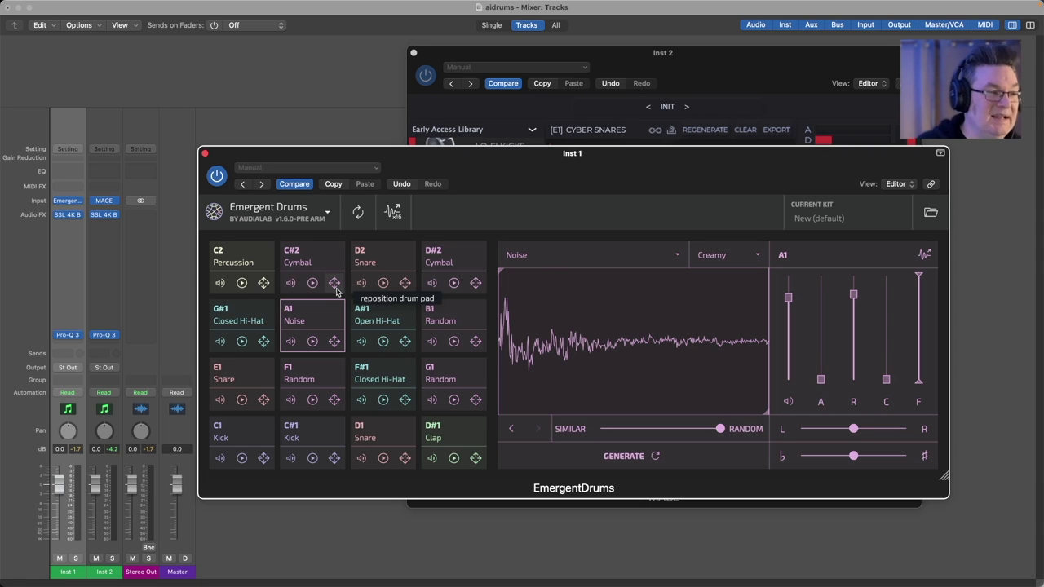
click(629, 61)
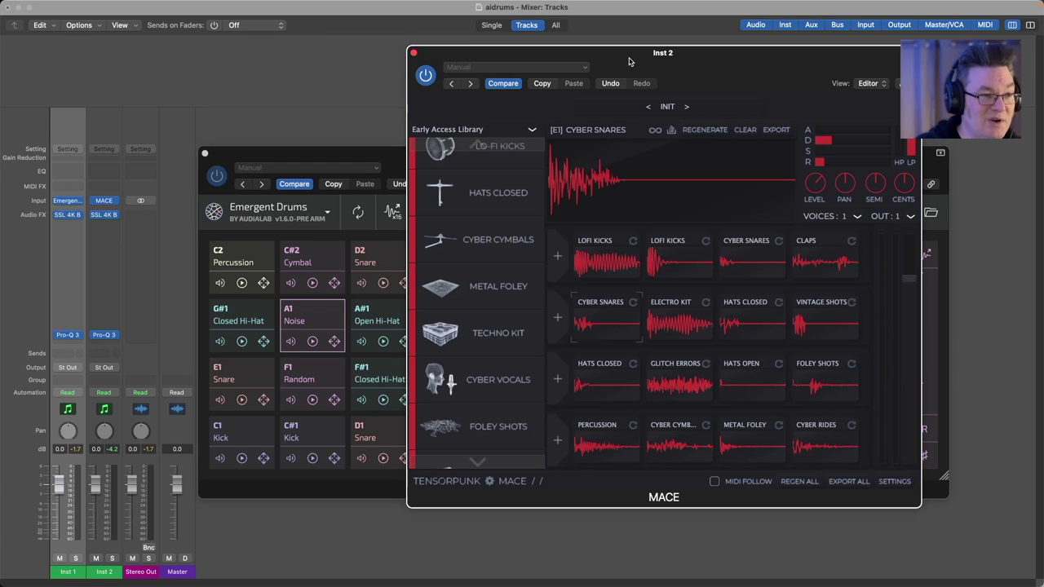
Play MACE's first LOFI KICKS pad to load the C1 Lo-Fi Kicks sample into its editor
click(599, 261)
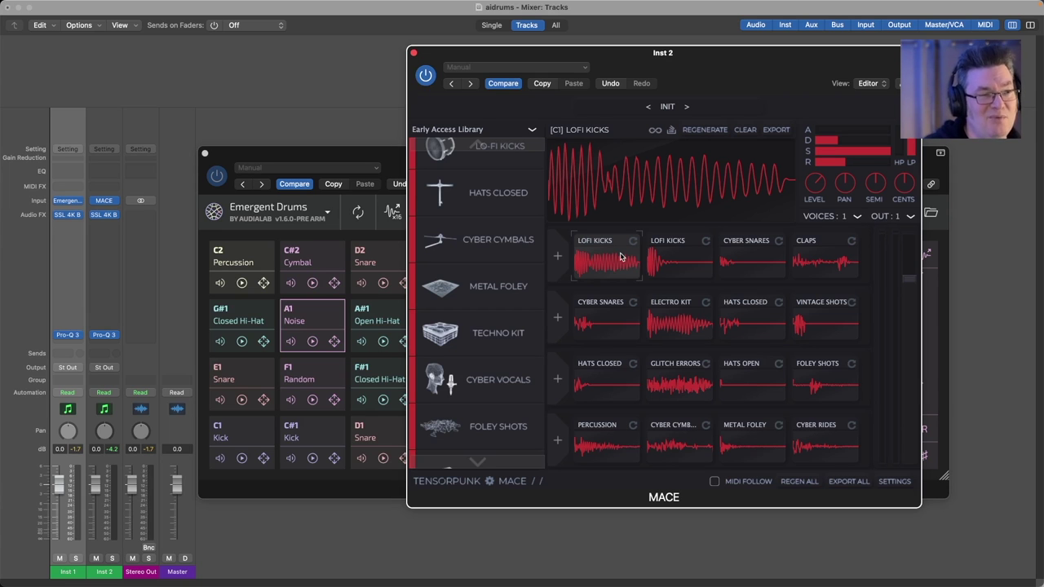
Raise the Inst 1 Emergent Drums window above MACE, showing the A1 Noise sample
click(365, 161)
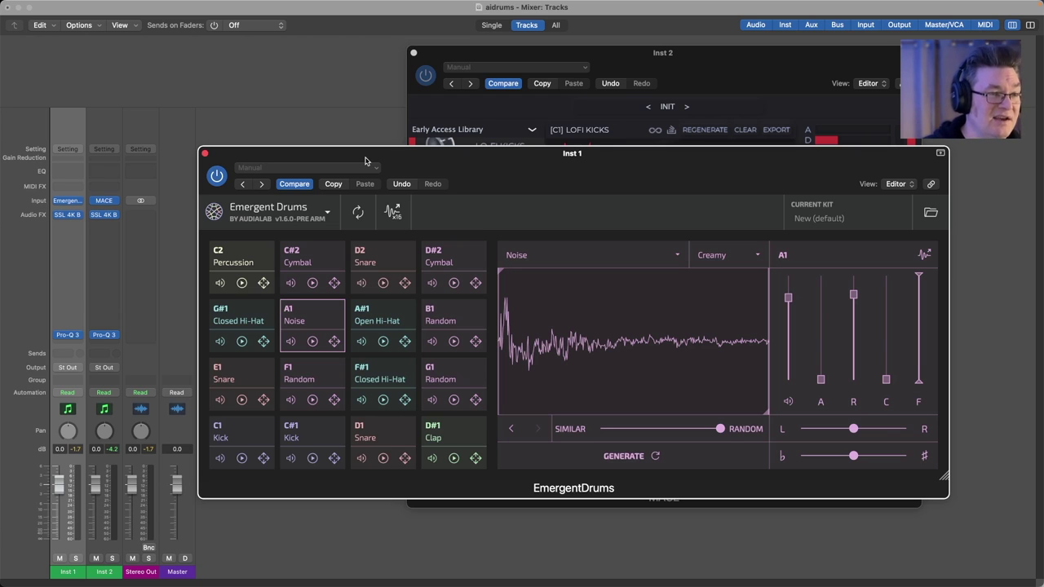
Bring the Inst 2 MACE window to the front and shift it left over Emergent Drums
click(618, 55)
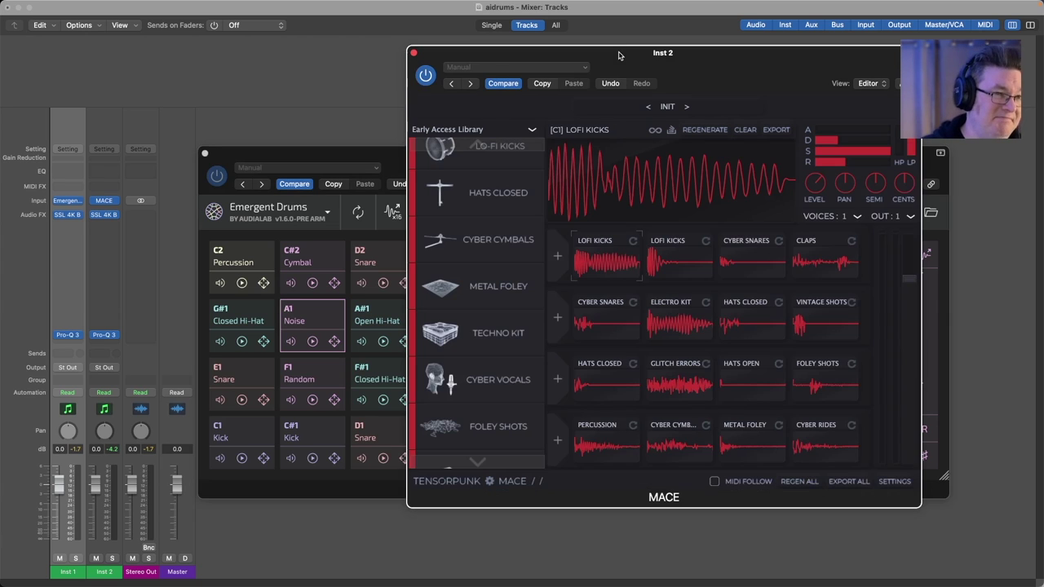
drag(618, 55, 500, 68)
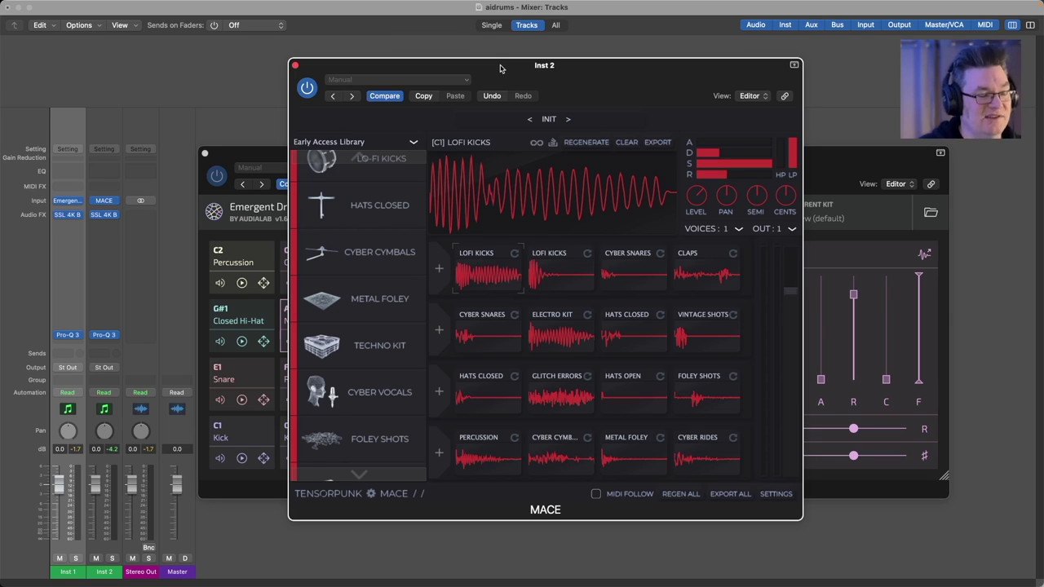
Play the GLITCH ERRORS, FOLEY SHOTS, CYBER RIDES, METAL FOLEY and CYBER CYMBALS pads in turn
click(549, 393)
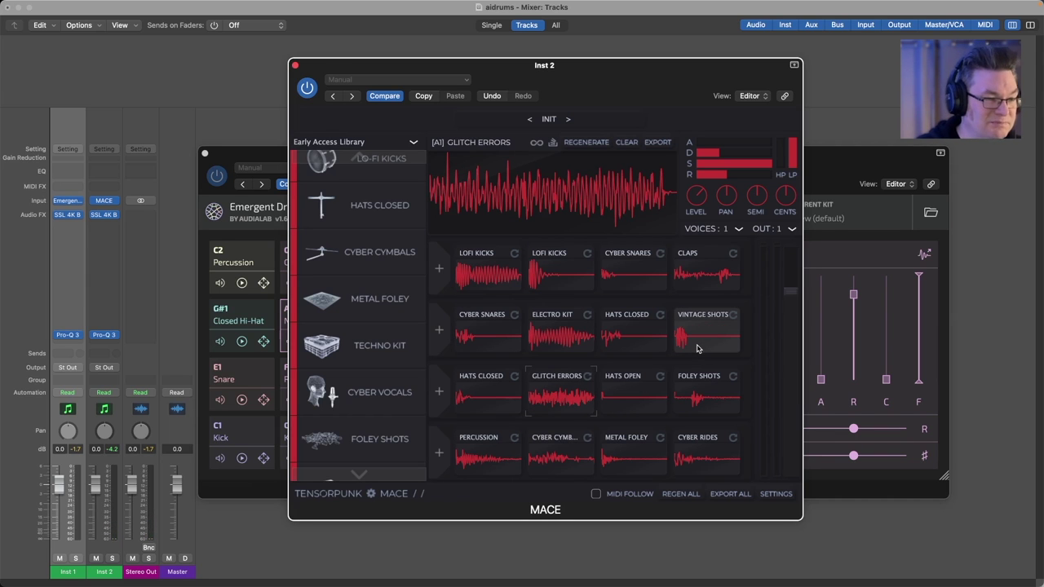
click(703, 392)
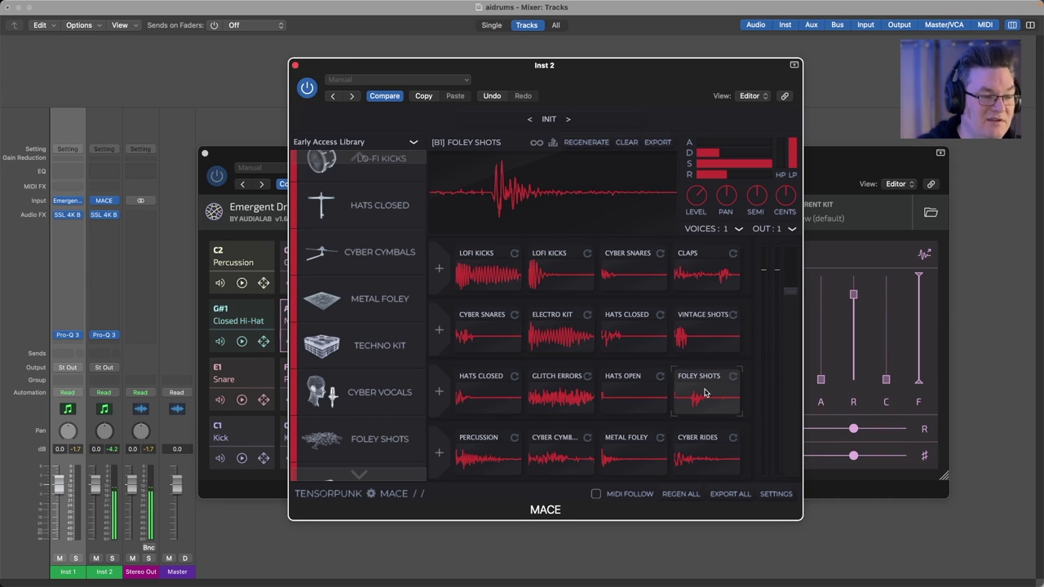
click(707, 457)
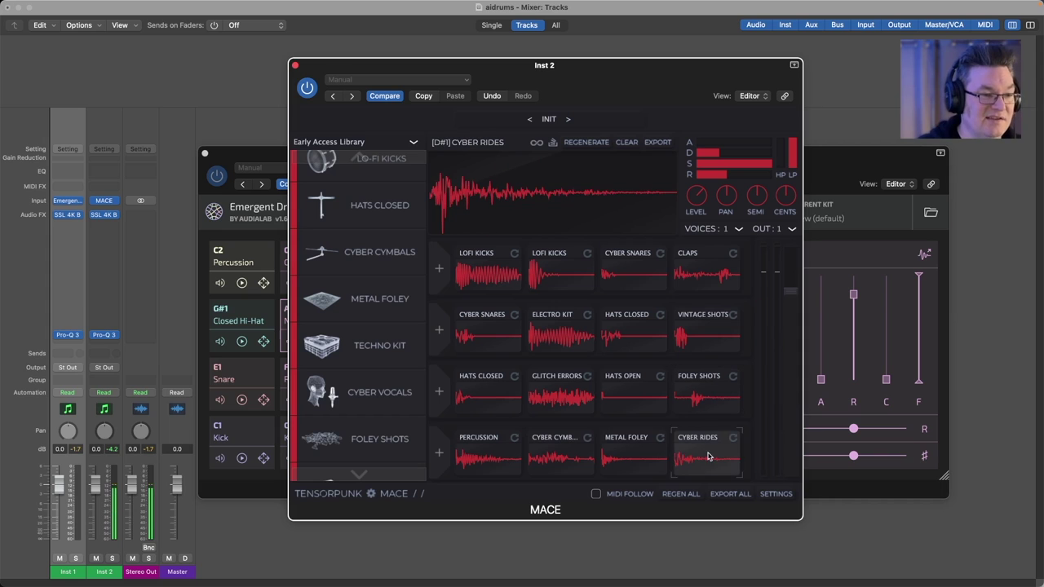
click(634, 458)
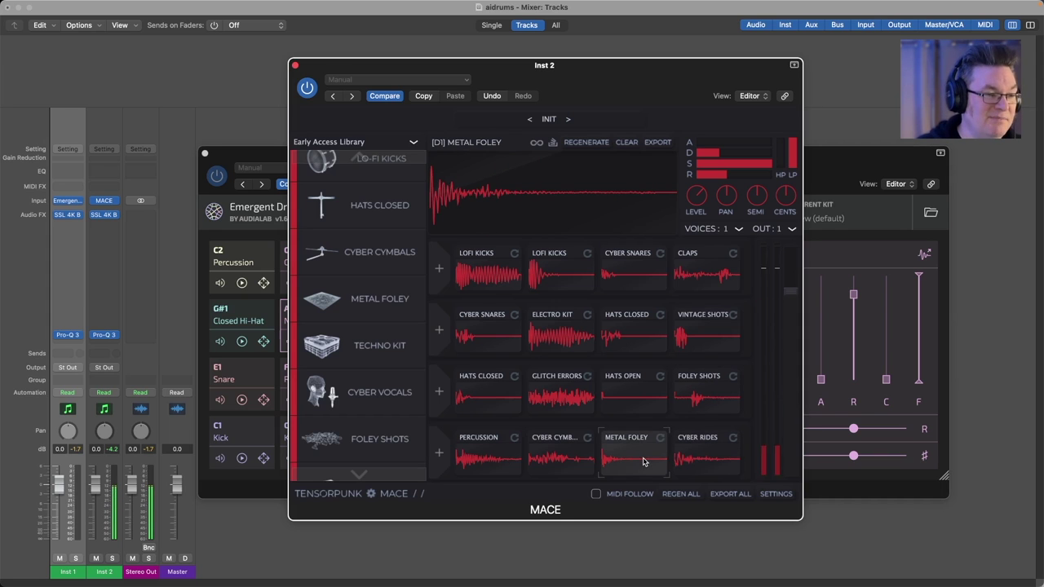
click(571, 458)
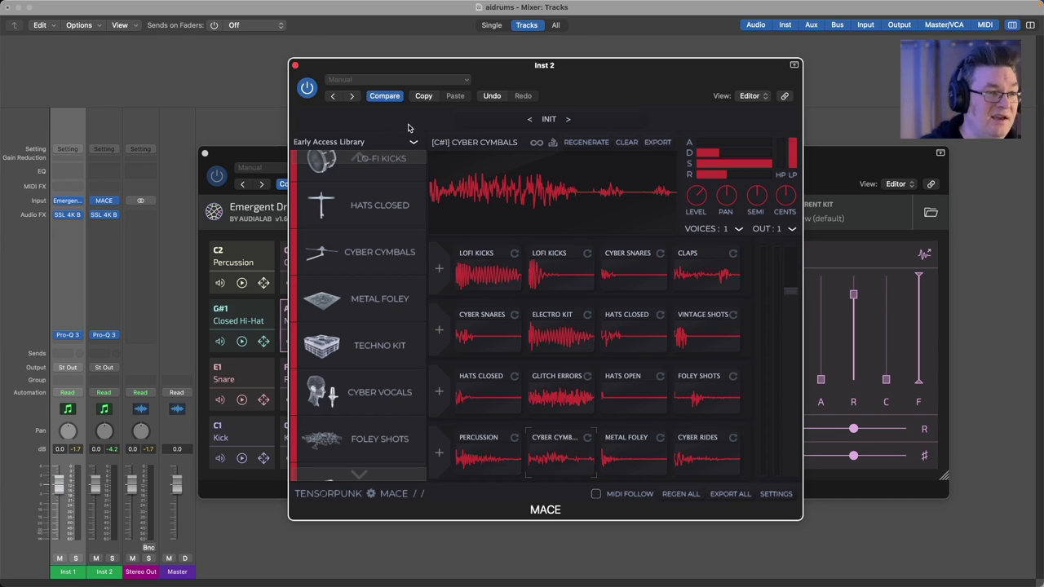
Drag the MACE window right and down to uncover the Emergent Drums pads
drag(488, 74, 730, 99)
Raise the Inst 1 Emergent Drums window above MACE, revealing its 16-pad kit
click(507, 151)
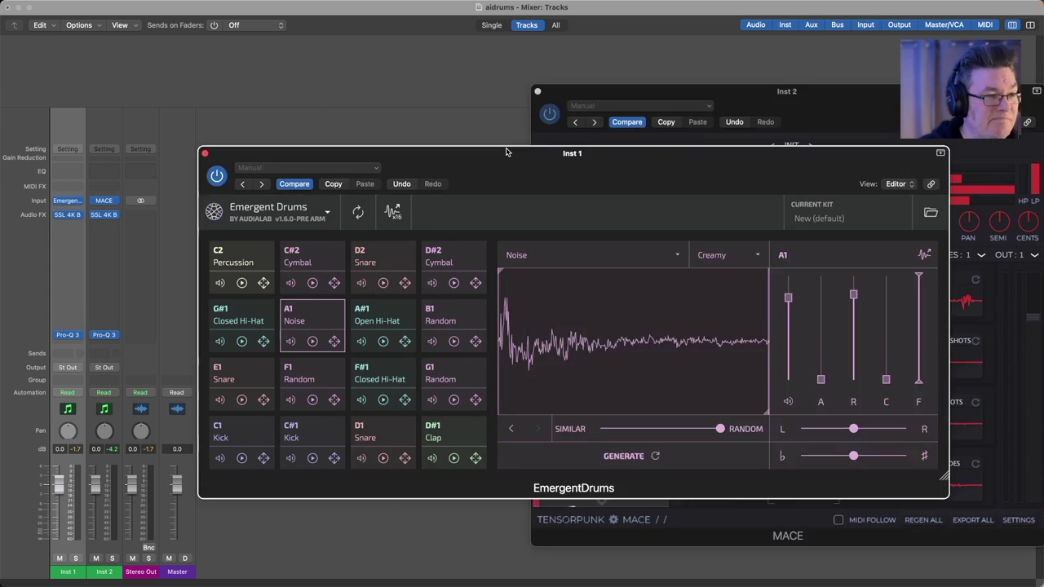